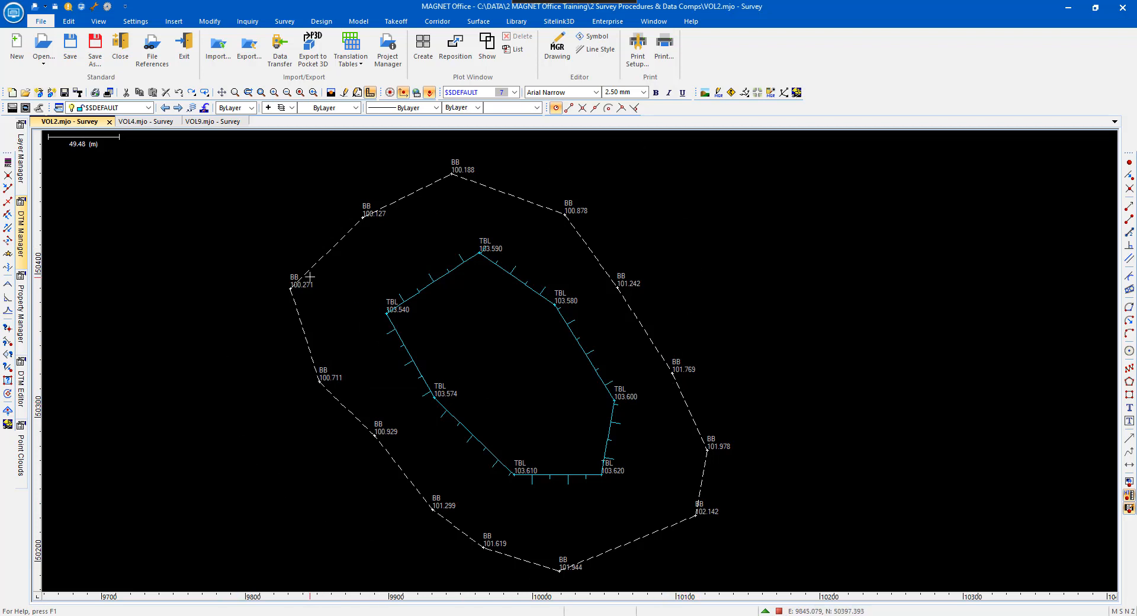
Step: Create a boundary from the closed outer BB line, keeping the default name and properties
{"action": "left_click", "coordinate": [480, 23]}
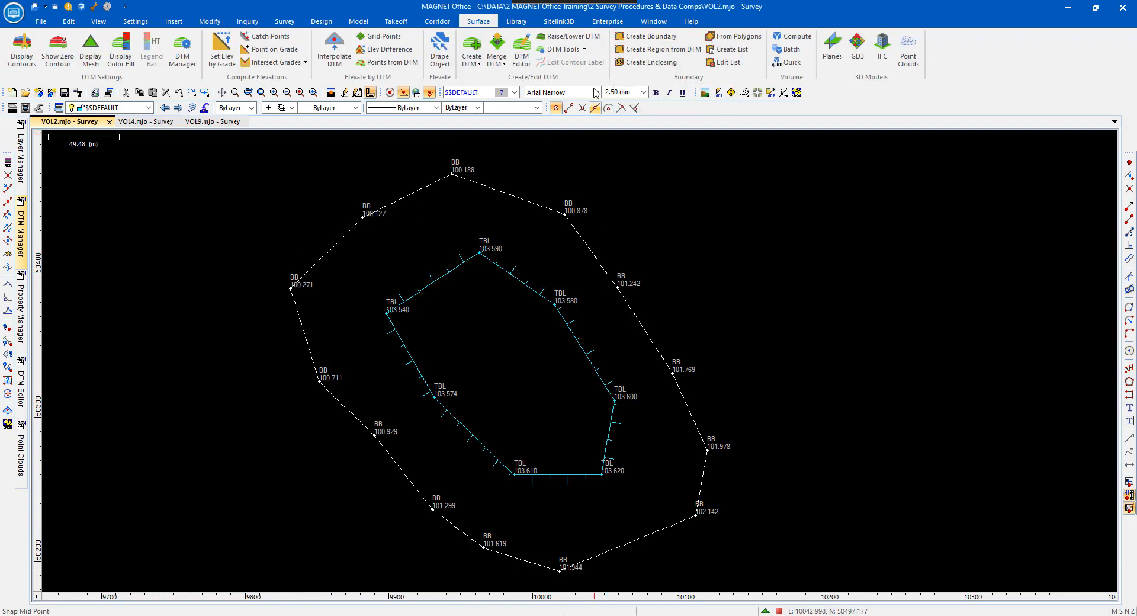
{"action": "left_click", "coordinate": [656, 39]}
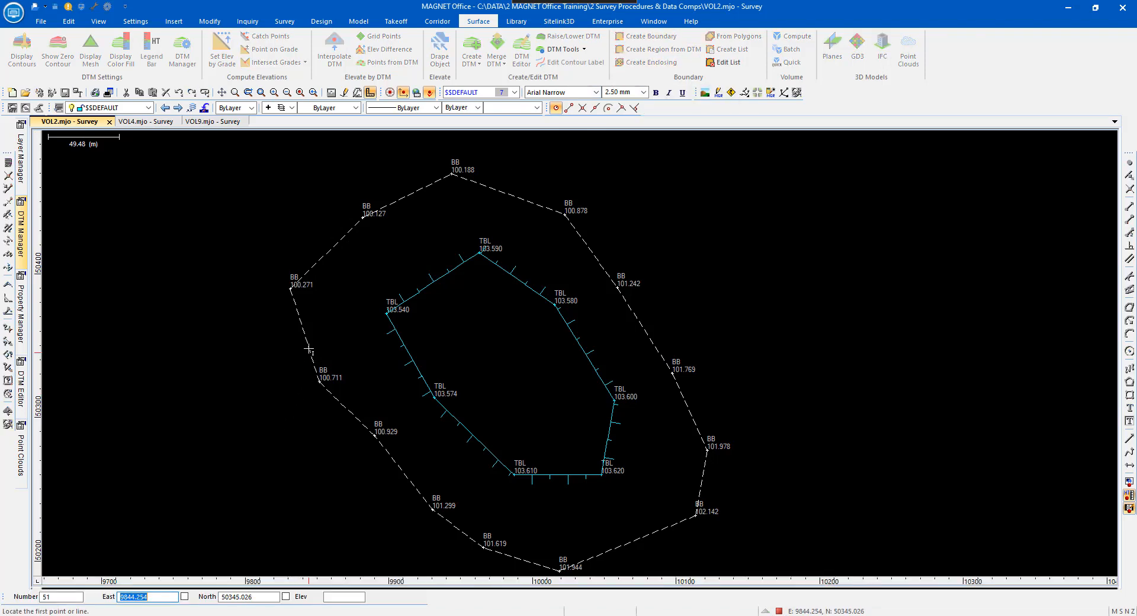
{"action": "left_click", "coordinate": [299, 318]}
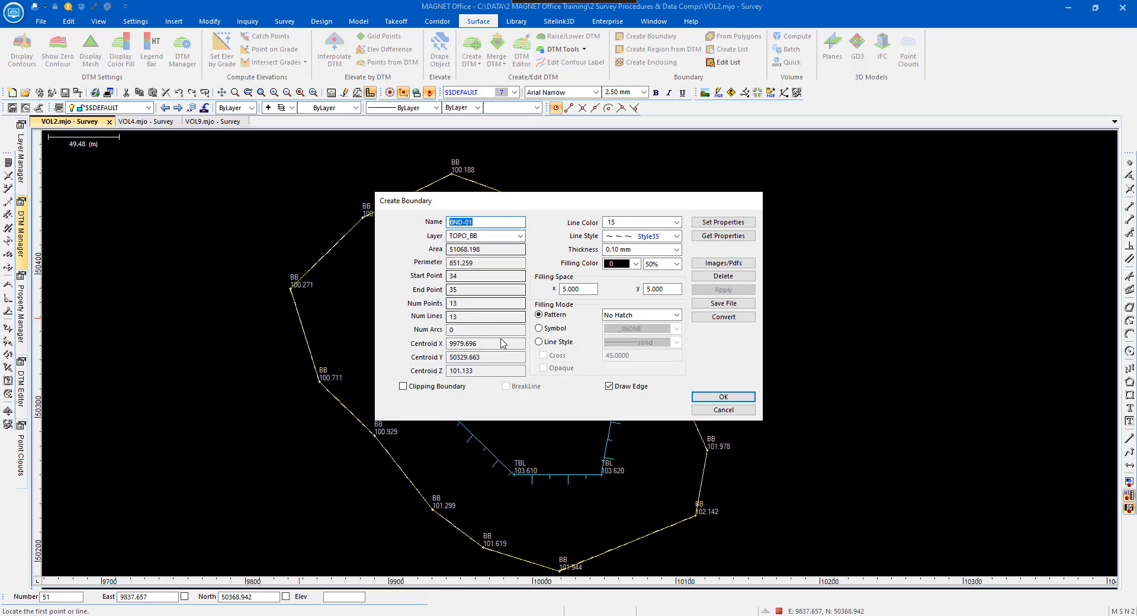
{"action": "left_click", "coordinate": [739, 397]}
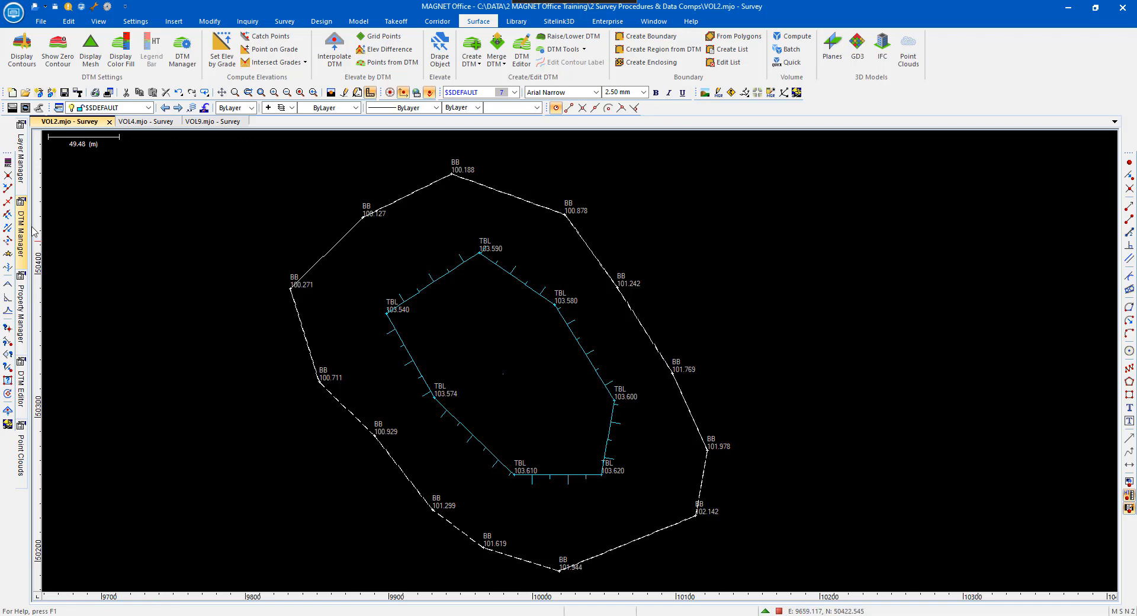
Step: Turn off the TOPO_TBL layer so that only the outer BB survey data is displayed
{"action": "mouse_move", "coordinate": [21, 176]}
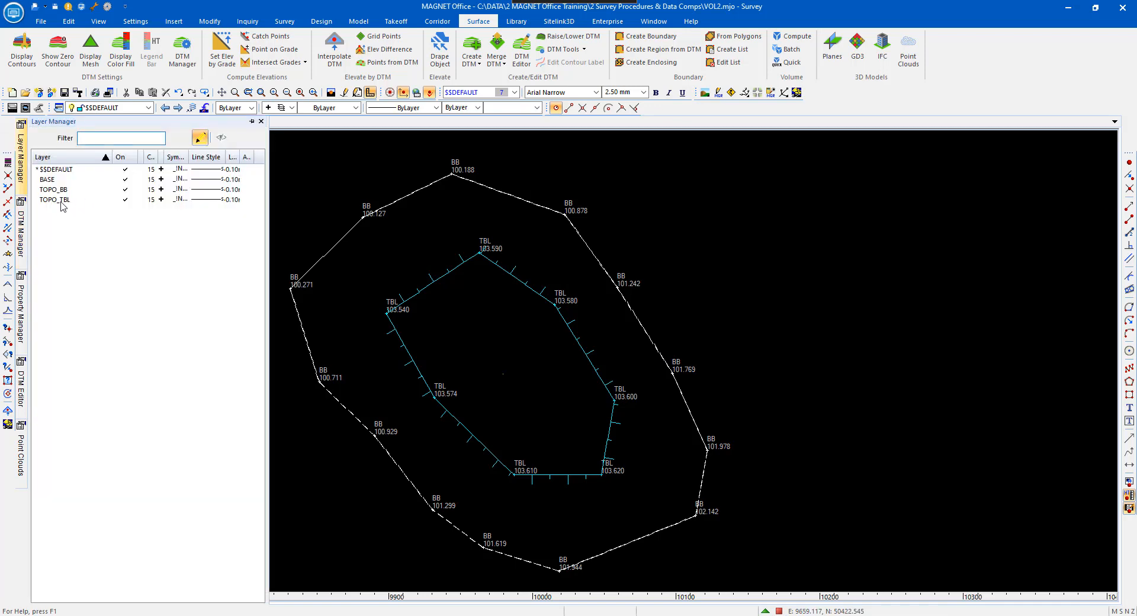
{"action": "left_click", "coordinate": [126, 201]}
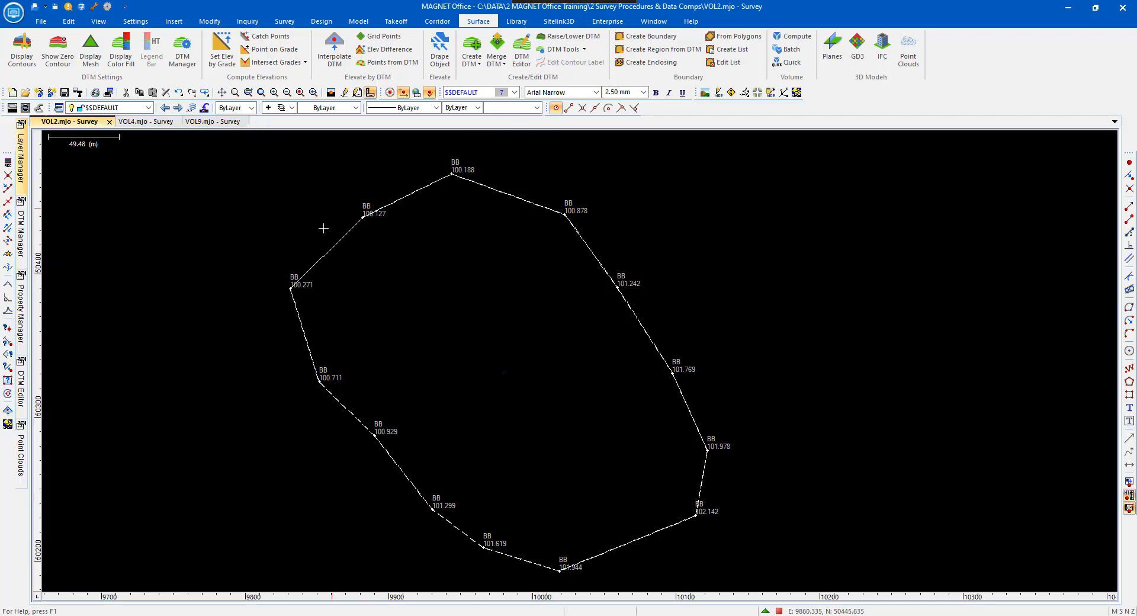
{"action": "scroll", "coordinate": [274, 308], "scroll_direction": "down", "scroll_amount": 2}
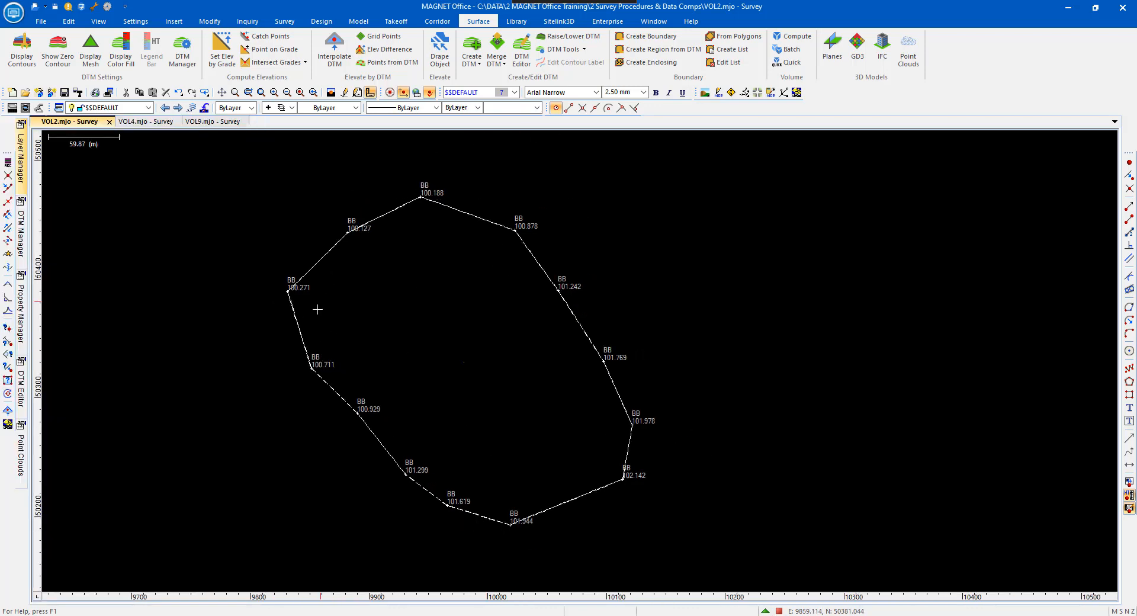
{"action": "scroll", "coordinate": [322, 301], "scroll_direction": "up", "scroll_amount": 2}
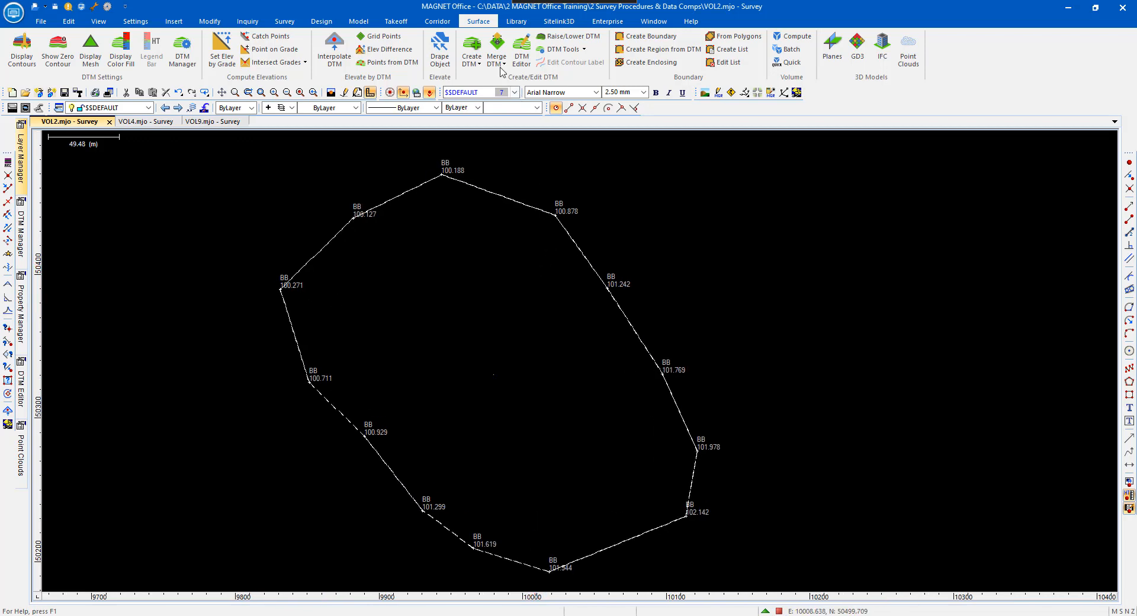
Step: Create a DTM named BASE from the active objects, trimmed by deleting triangles outside boundary BND-01
{"action": "left_click", "coordinate": [474, 47]}
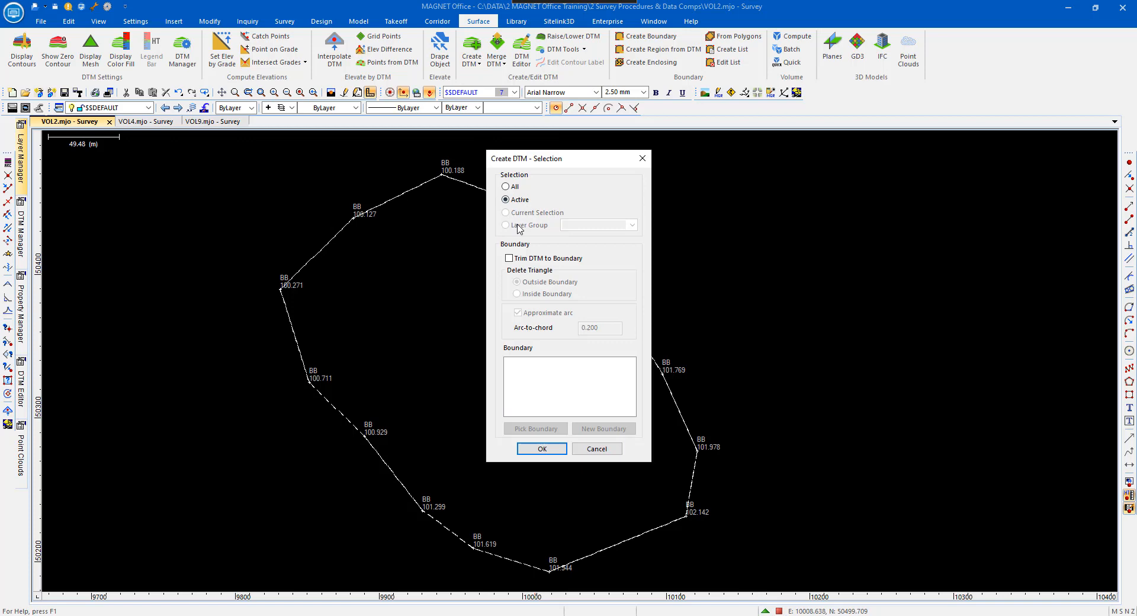
{"action": "left_click", "coordinate": [509, 259]}
{"action": "left_click", "coordinate": [517, 362]}
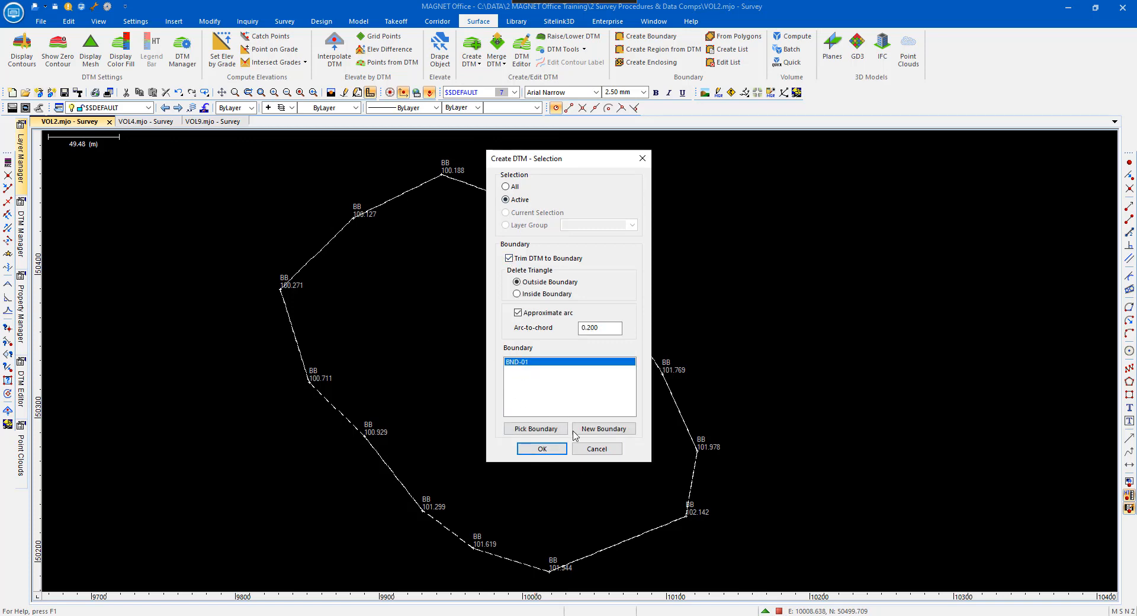
{"action": "left_click", "coordinate": [539, 450]}
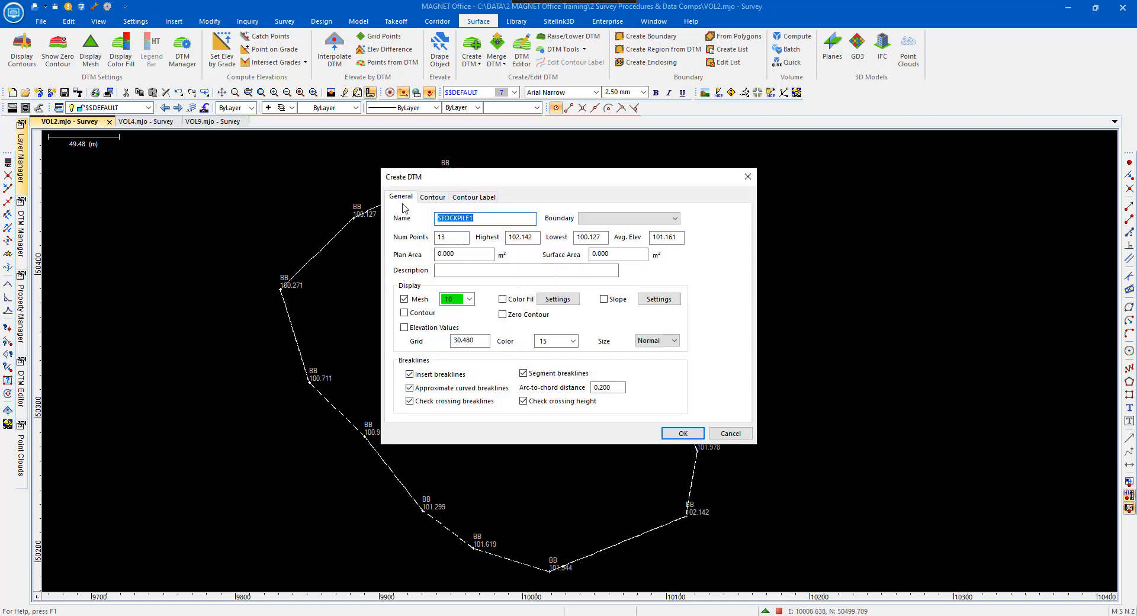
{"action": "type", "text": "BASE"}
{"action": "left_click", "coordinate": [683, 433]}
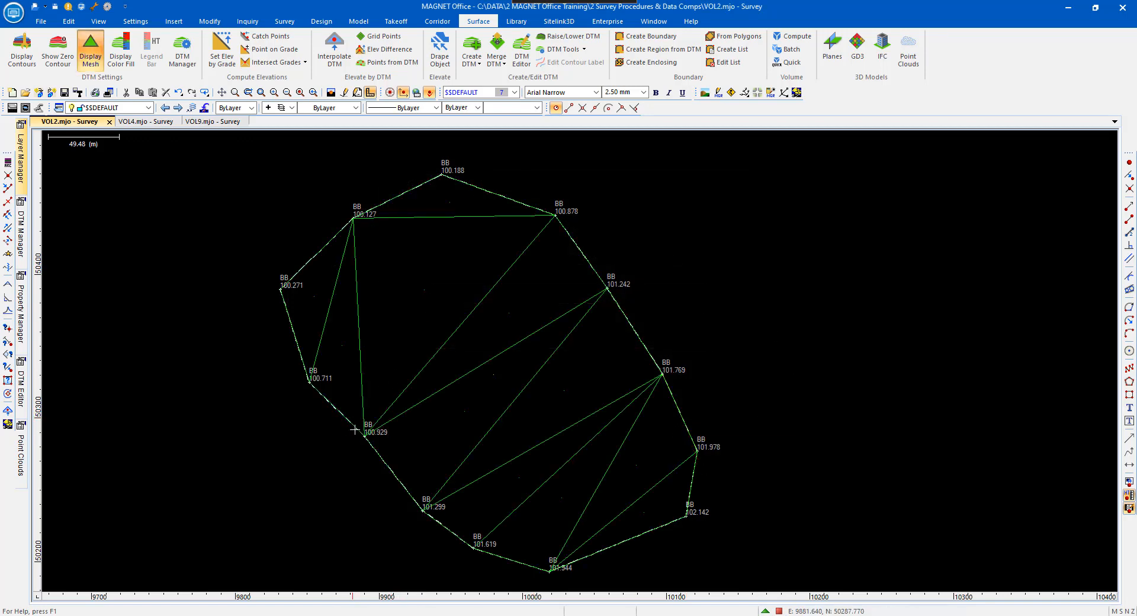
Step: Turn off the mesh display of the BASE DTM
{"action": "scroll", "coordinate": [422, 213], "scroll_direction": "down", "scroll_amount": 2}
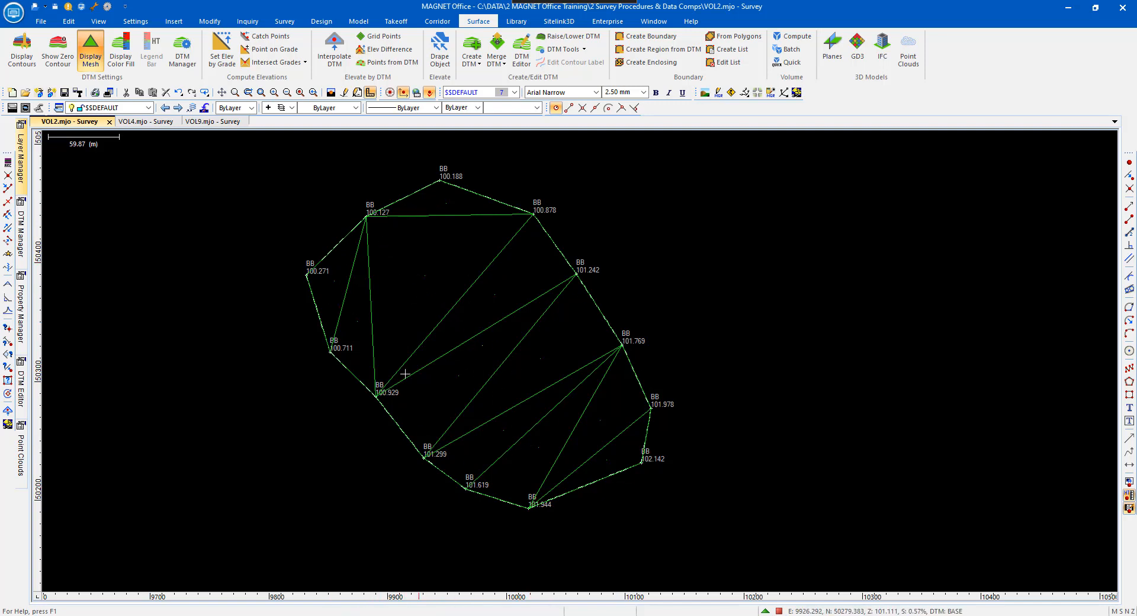
{"action": "left_click", "coordinate": [764, 611]}
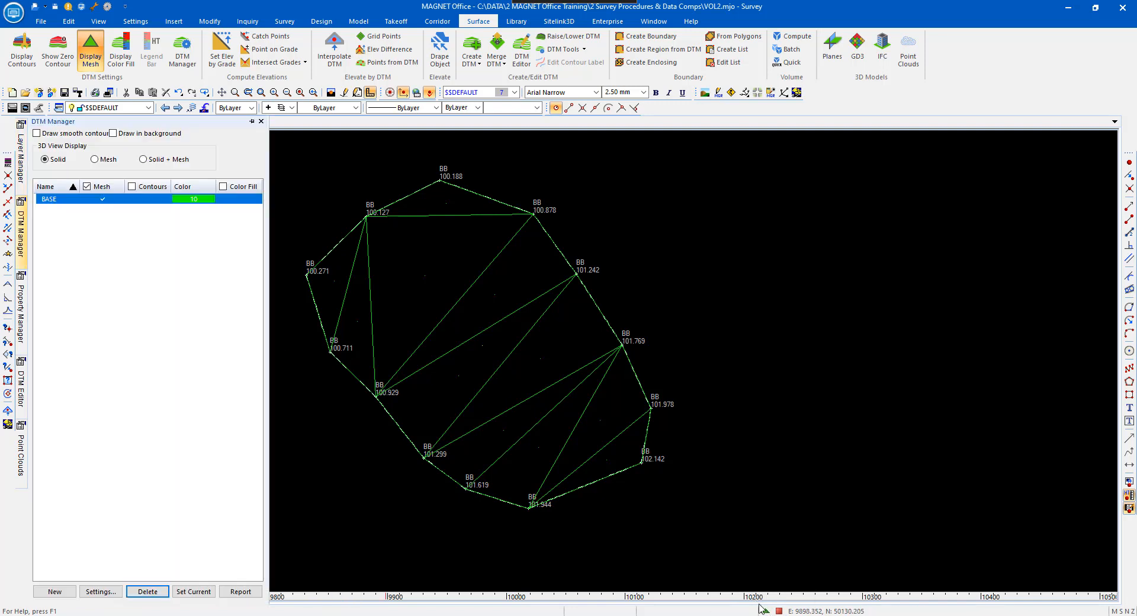
{"action": "left_click", "coordinate": [104, 201]}
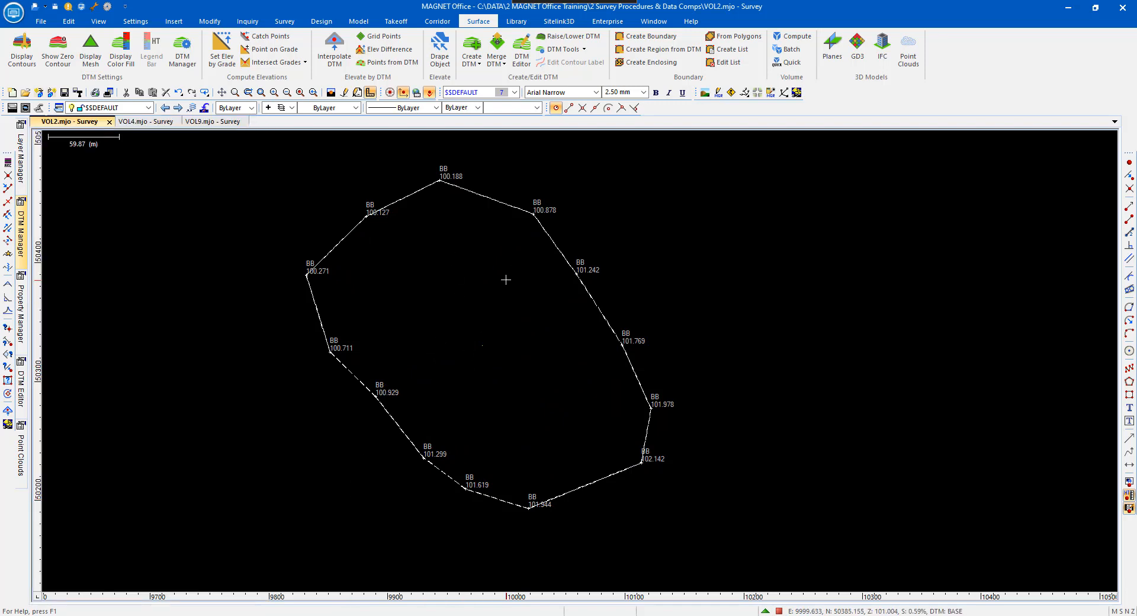
Step: Turn the TOPO_TBL layer back on to display the top of bank line
{"action": "left_click", "coordinate": [7, 175]}
{"action": "mouse_move", "coordinate": [22, 177]}
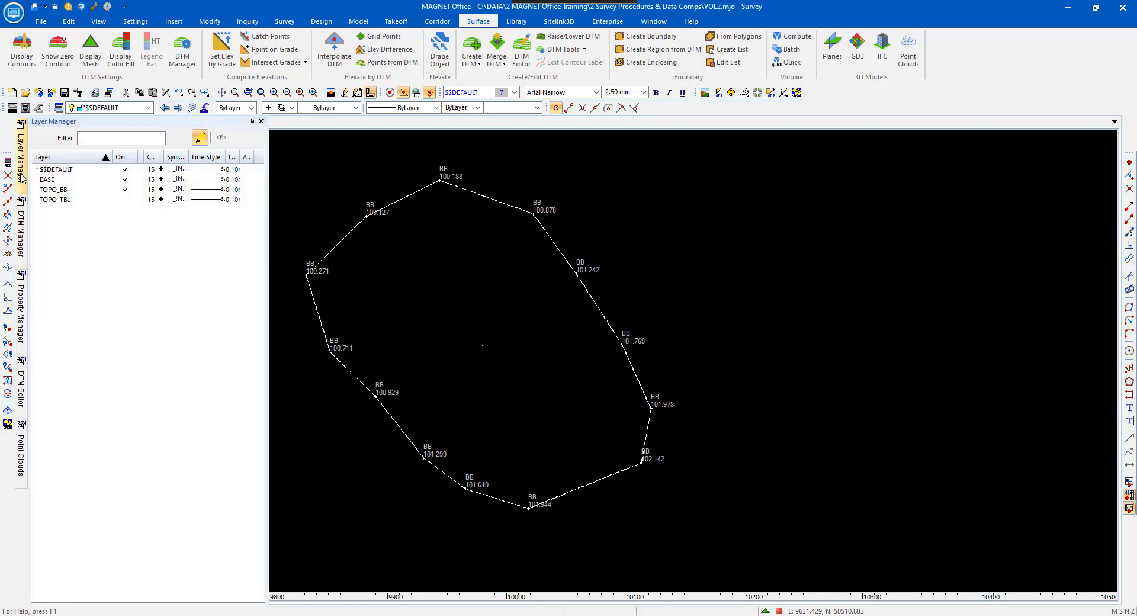
{"action": "left_click", "coordinate": [124, 199]}
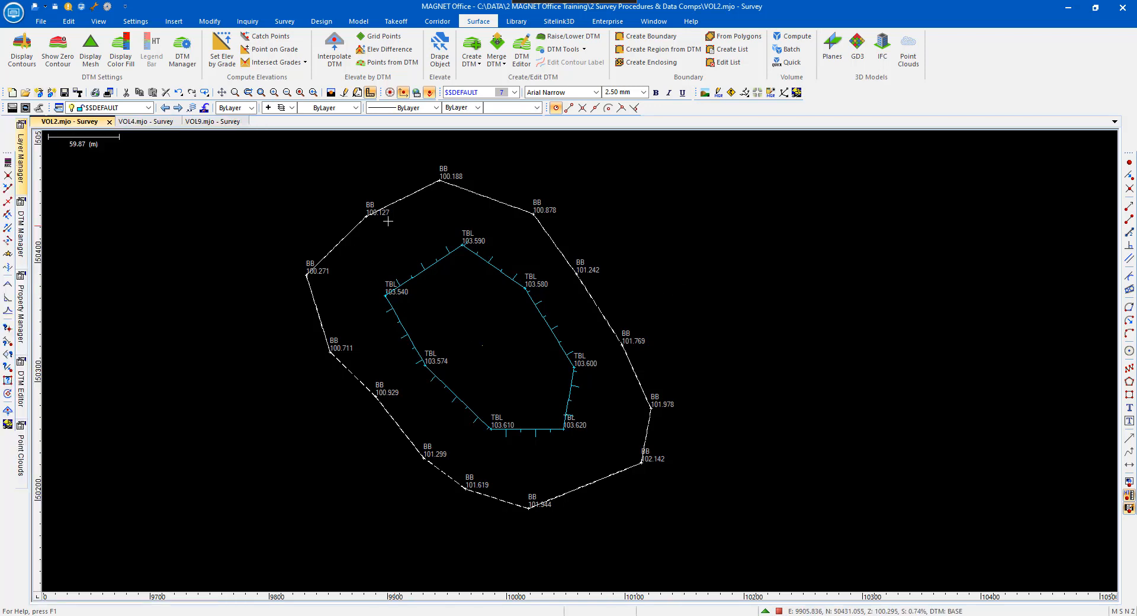
Step: Create a DTM named STOCKPILE from the active objects, deleting triangles outside boundary BND-01
{"action": "left_click", "coordinate": [477, 46]}
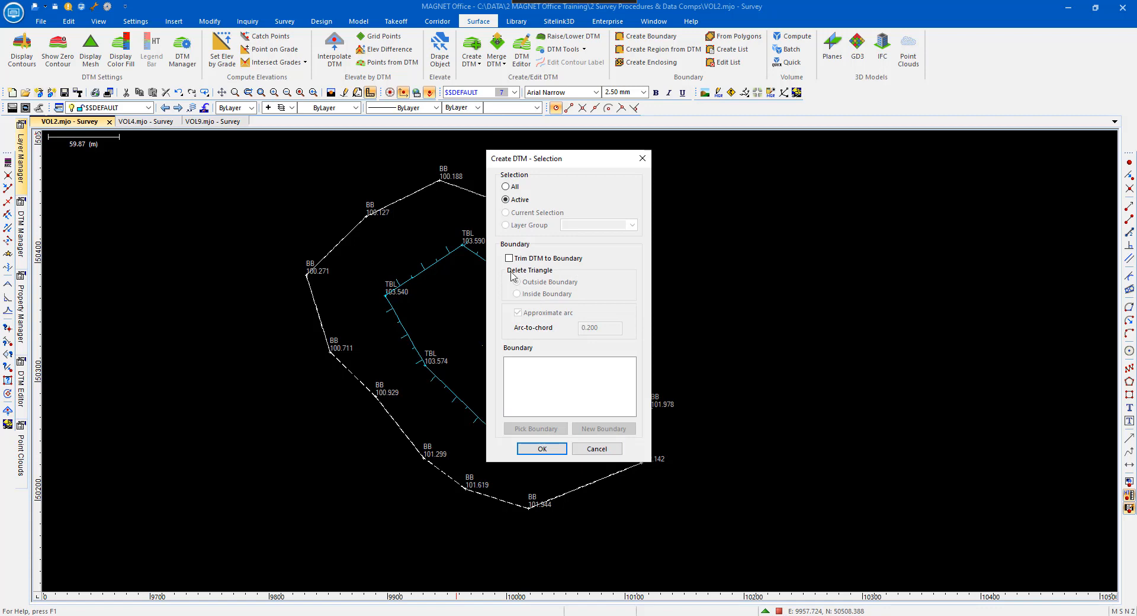
{"action": "left_click", "coordinate": [509, 259]}
{"action": "left_click", "coordinate": [517, 362]}
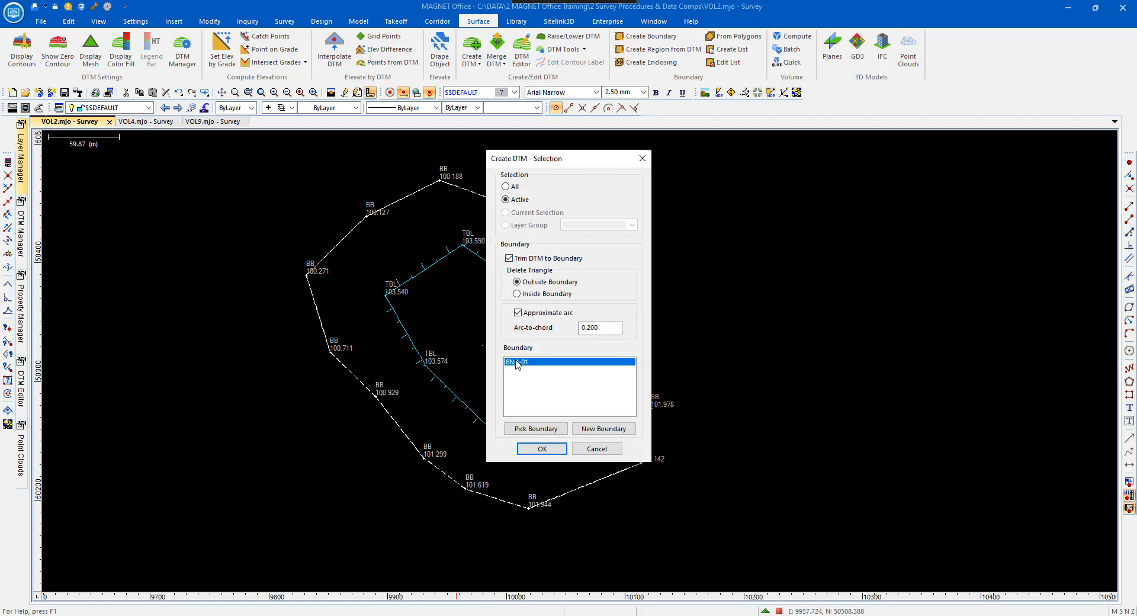
{"action": "left_click", "coordinate": [542, 448]}
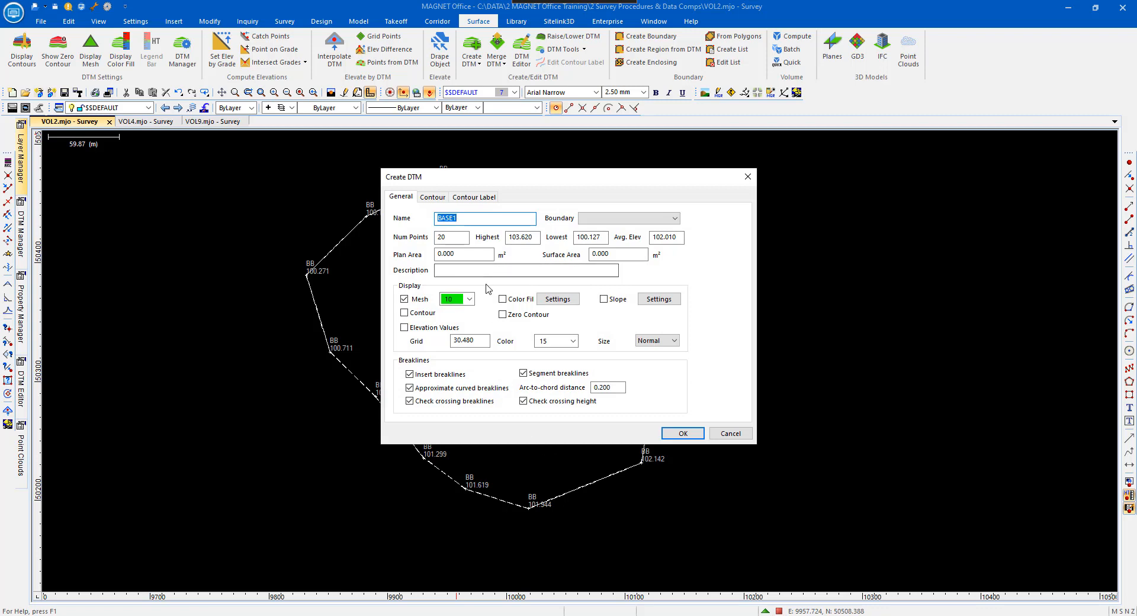
{"action": "type", "text": "STOCKPILE"}
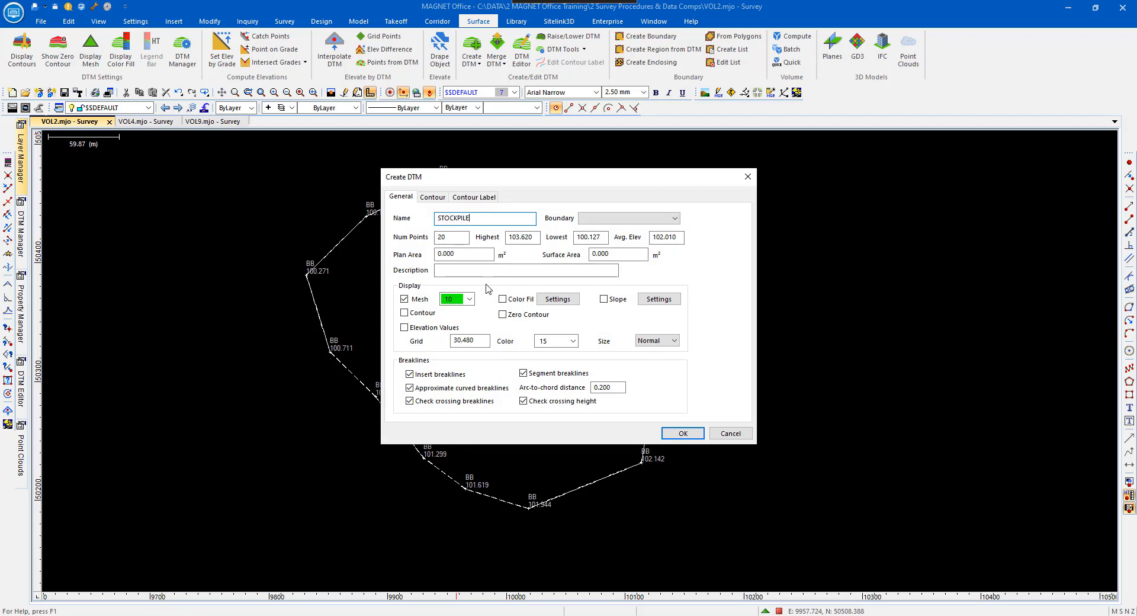
{"action": "left_click", "coordinate": [682, 434]}
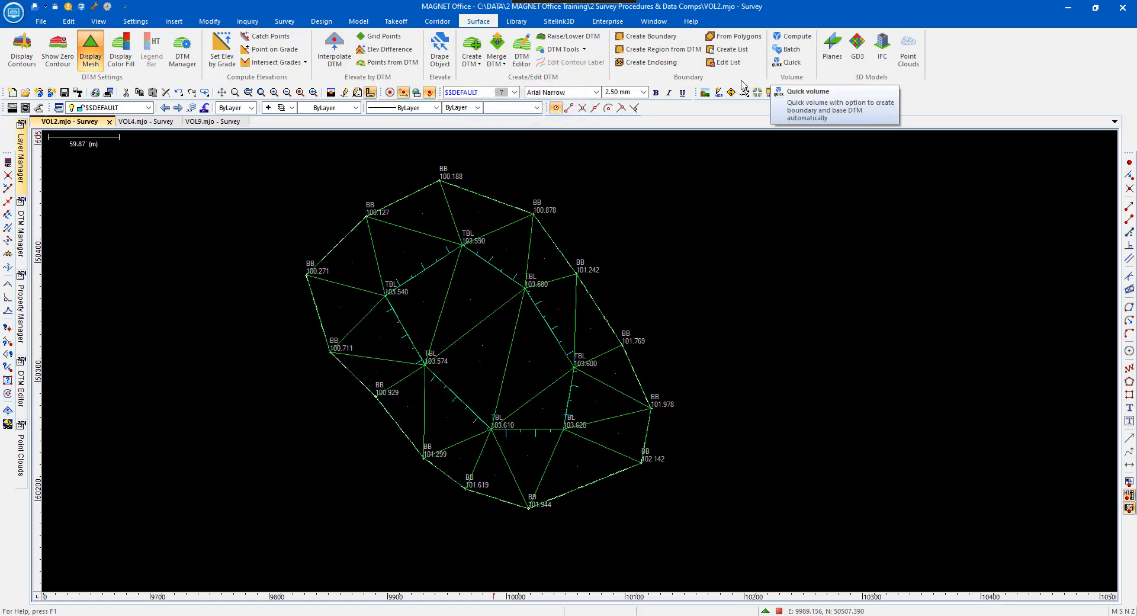
Step: Compute volumes for design DTM STOCKPILE against natural DTM BASE within polygon boundary BND-01, with prismoidal and slices at 0.500 interval
{"action": "left_click", "coordinate": [807, 37]}
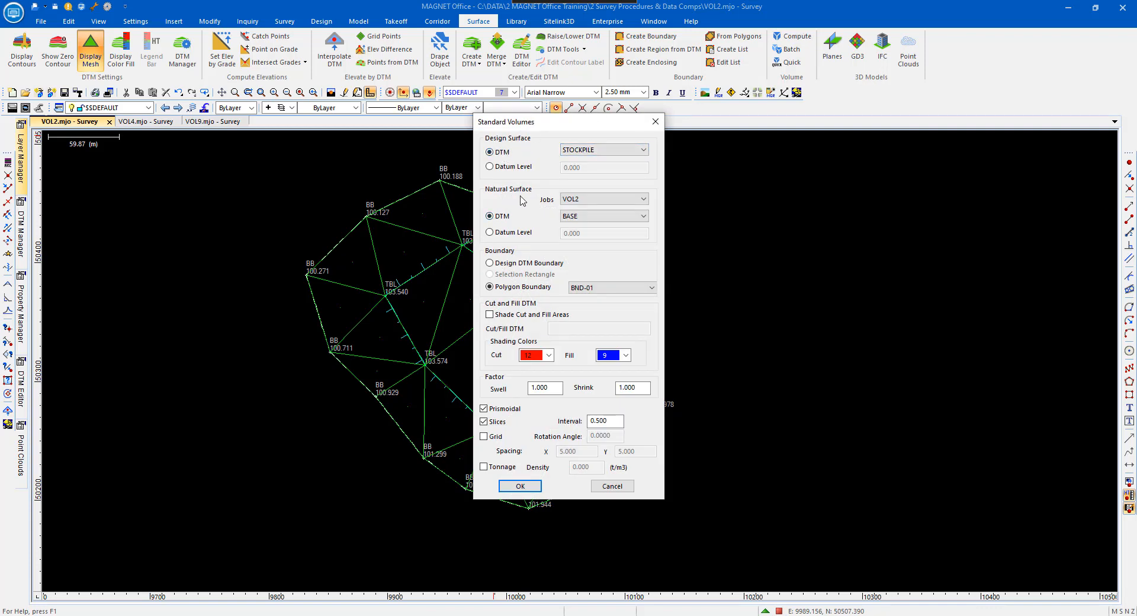
{"action": "left_click", "coordinate": [646, 216]}
{"action": "left_click", "coordinate": [616, 223]}
{"action": "left_click", "coordinate": [483, 421]}
{"action": "left_click", "coordinate": [483, 422]}
{"action": "left_click", "coordinate": [519, 487]}
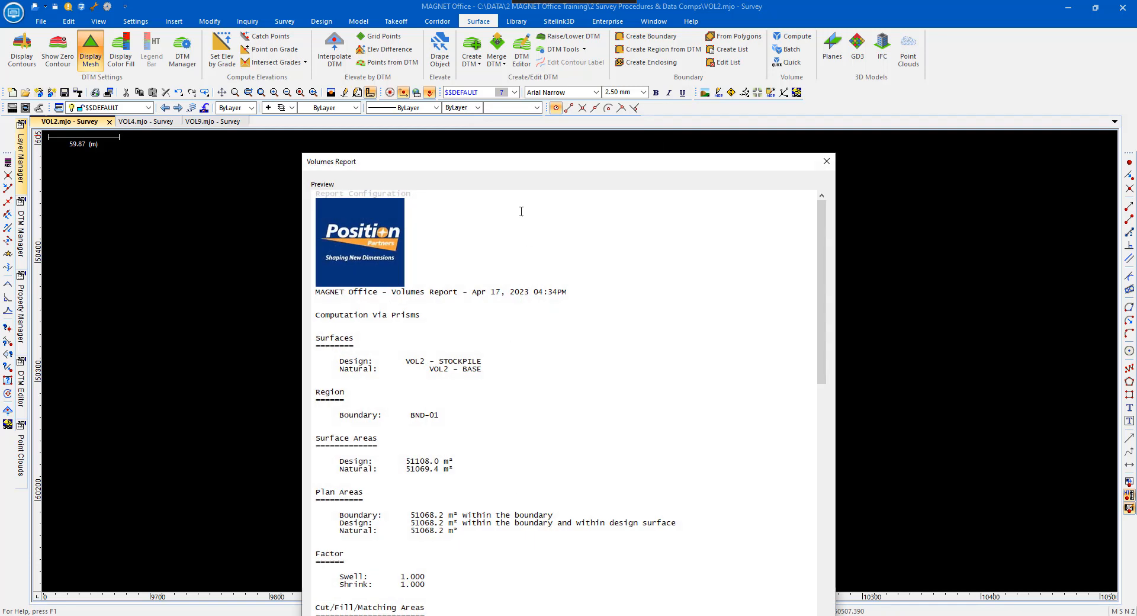
Step: Examine the volumes report for its surfaces, boundary, areas, cut and fill volumes, and depths
{"action": "left_click_drag", "start_coordinate": [513, 167], "coordinate": [518, 56]}
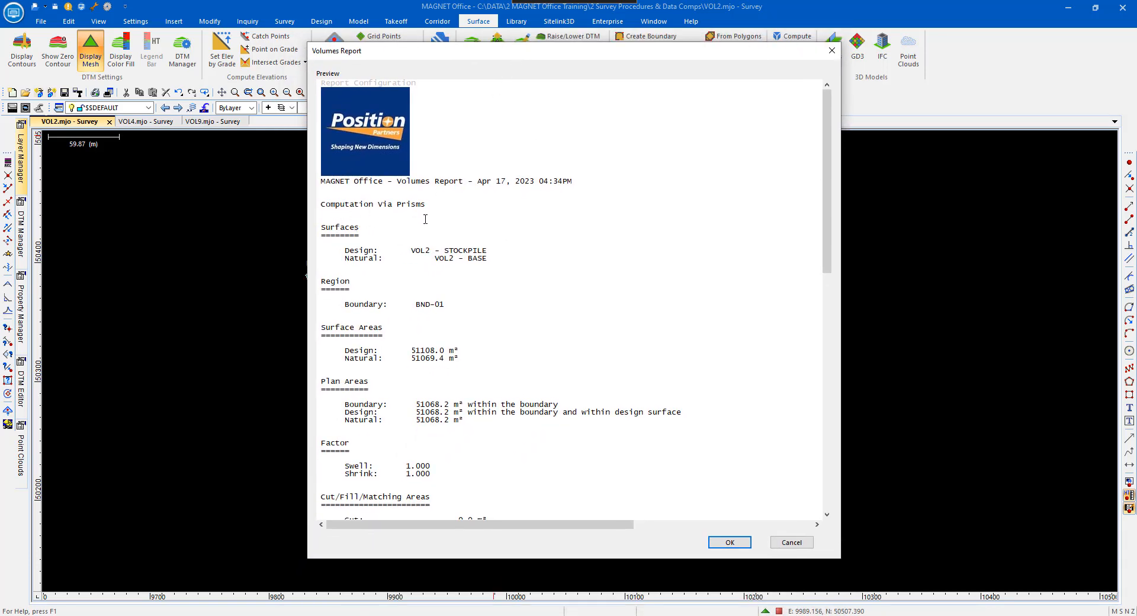
{"action": "scroll", "coordinate": [452, 268], "scroll_direction": "down", "scroll_amount": 4}
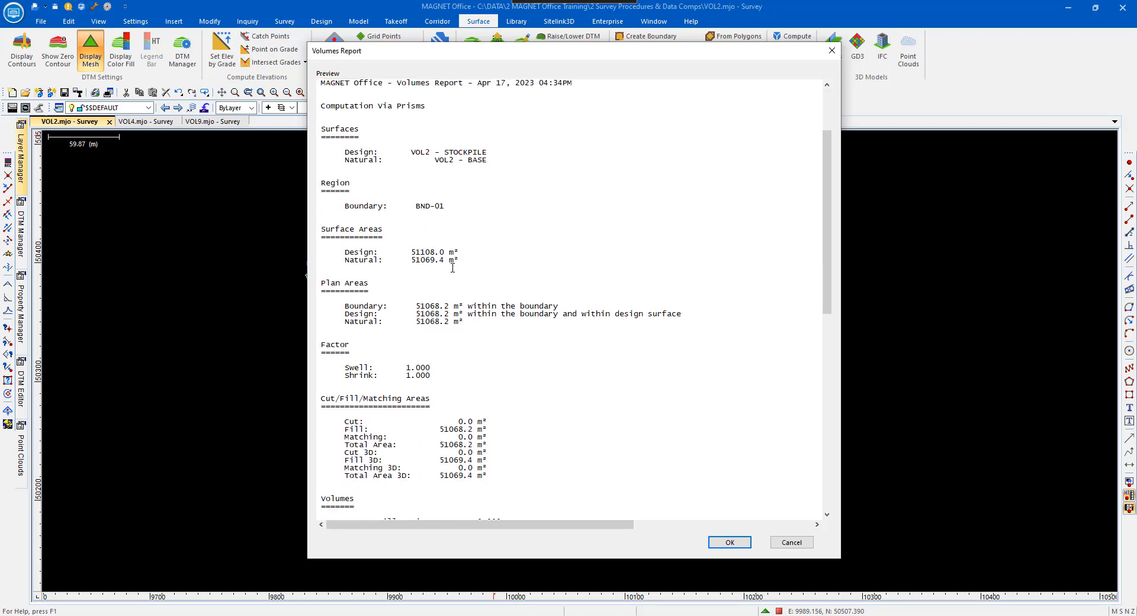
{"action": "scroll", "coordinate": [437, 275], "scroll_direction": "up", "scroll_amount": 3}
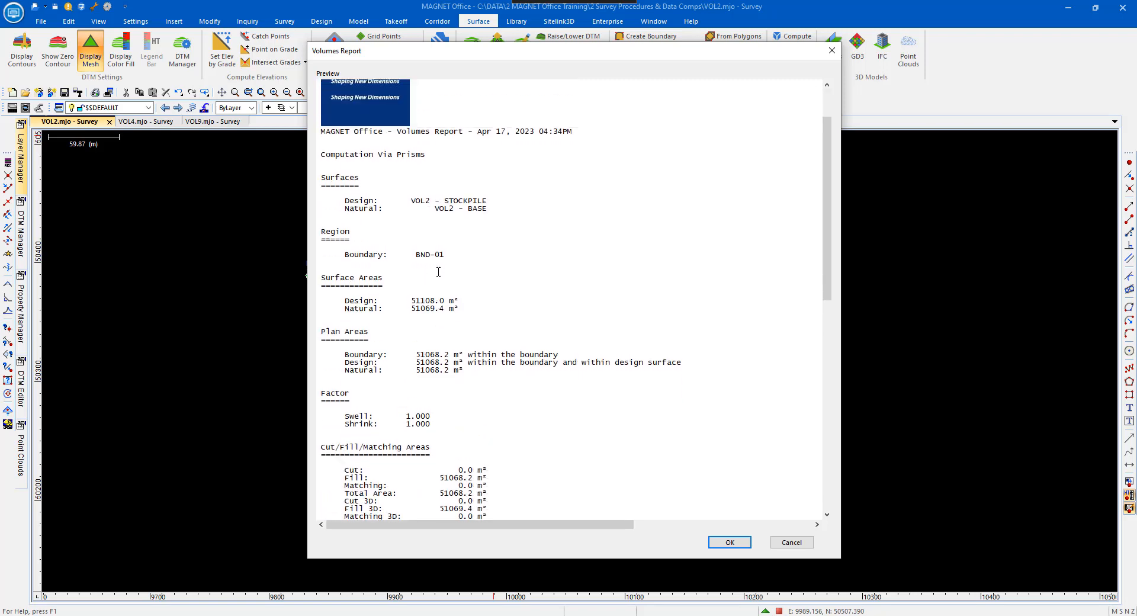
{"action": "scroll", "coordinate": [460, 291], "scroll_direction": "down", "scroll_amount": 4}
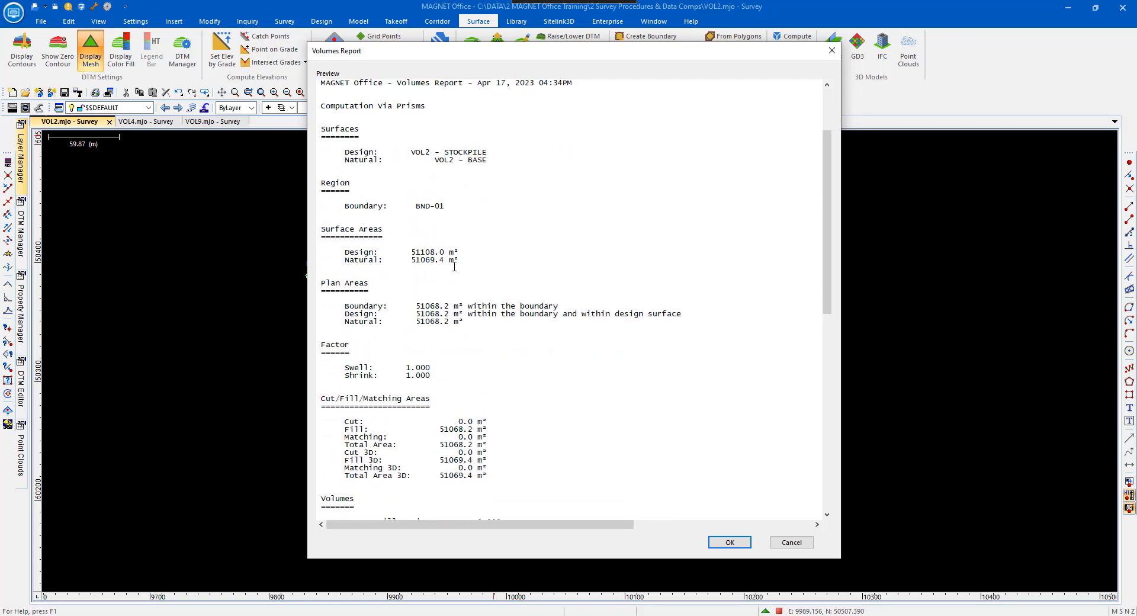
{"action": "scroll", "coordinate": [449, 283], "scroll_direction": "down", "scroll_amount": 1}
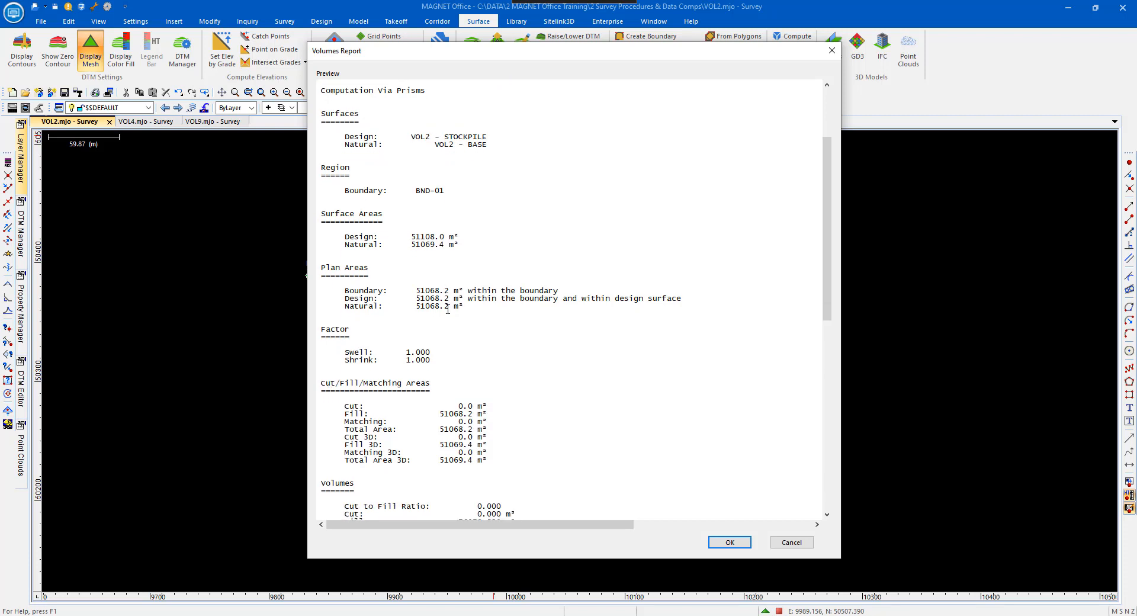
{"action": "scroll", "coordinate": [426, 368], "scroll_direction": "down", "scroll_amount": 3}
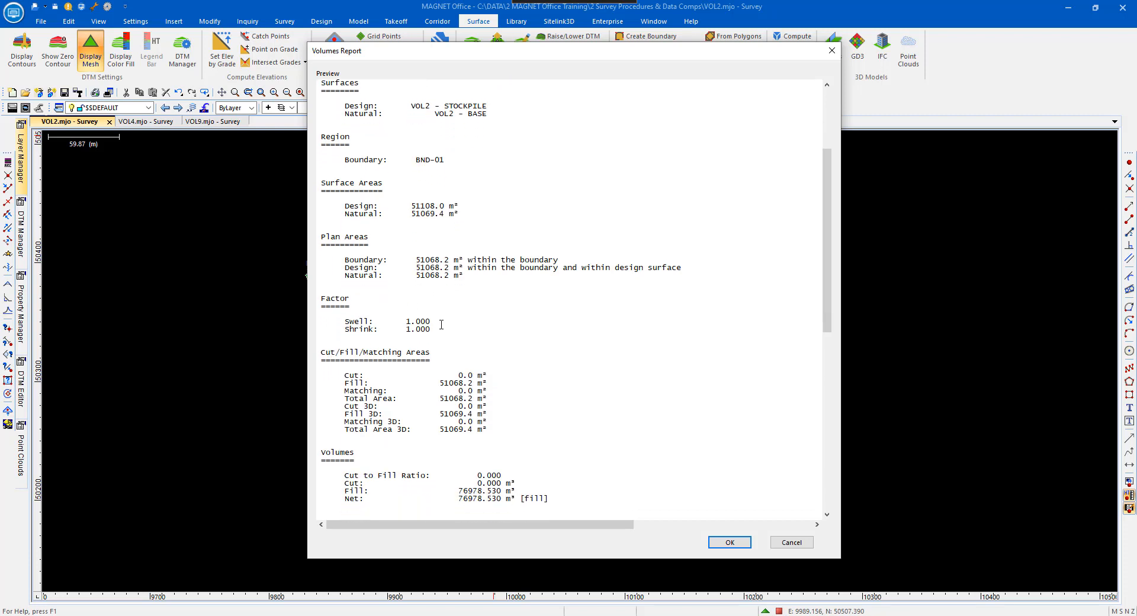
{"action": "scroll", "coordinate": [465, 415], "scroll_direction": "down", "scroll_amount": 1}
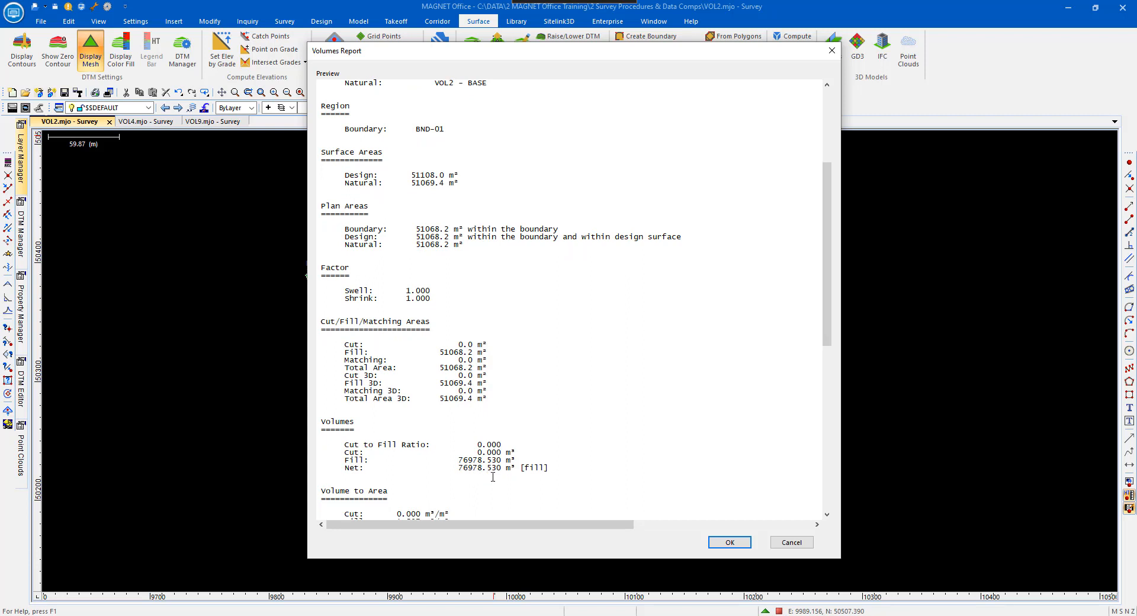
{"action": "scroll", "coordinate": [558, 472], "scroll_direction": "down", "scroll_amount": 1}
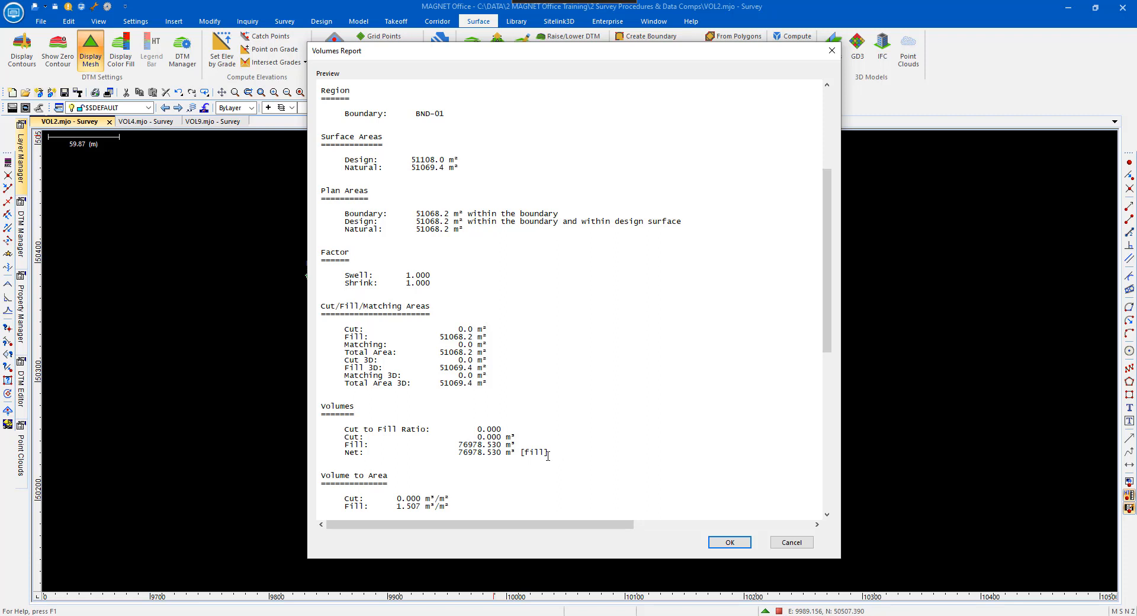
{"action": "scroll", "coordinate": [547, 456], "scroll_direction": "down", "scroll_amount": 3}
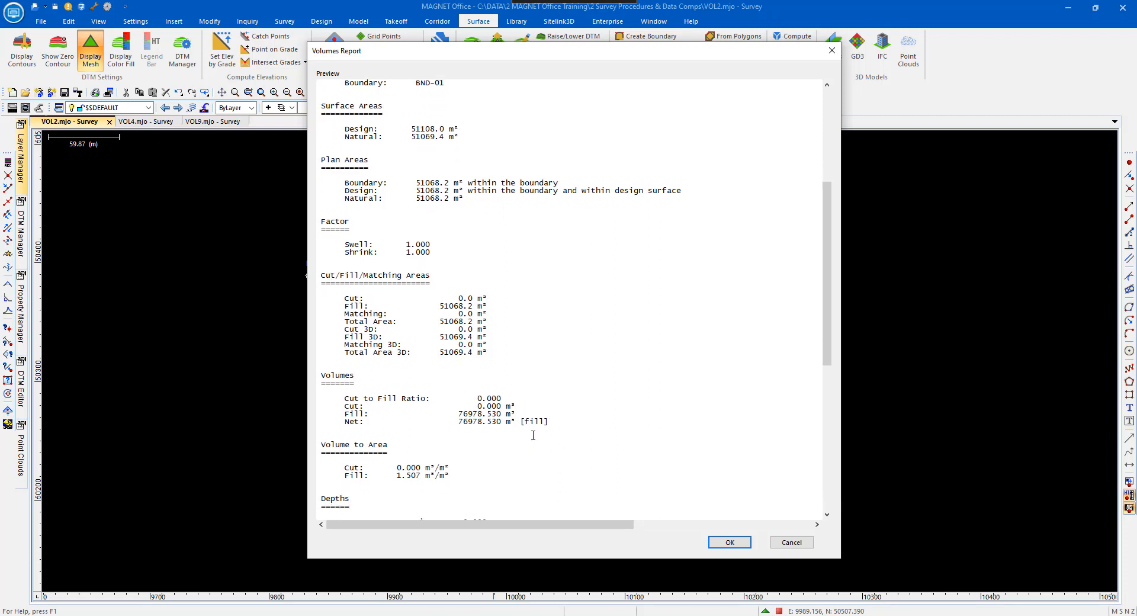
{"action": "scroll", "coordinate": [533, 411], "scroll_direction": "down", "scroll_amount": 1}
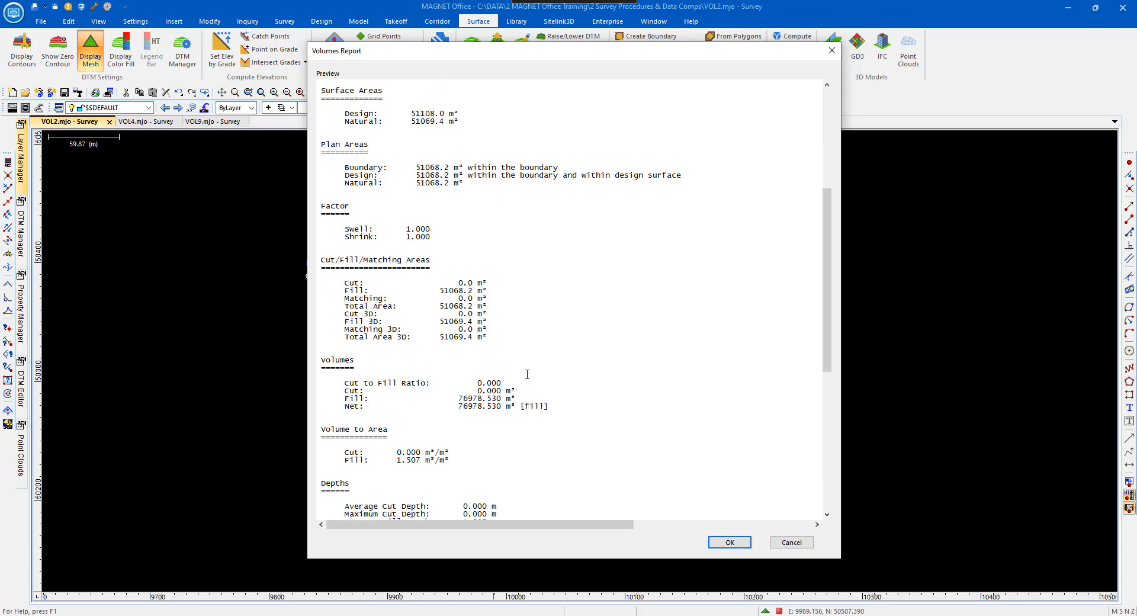
{"action": "scroll", "coordinate": [527, 374], "scroll_direction": "down", "scroll_amount": 7}
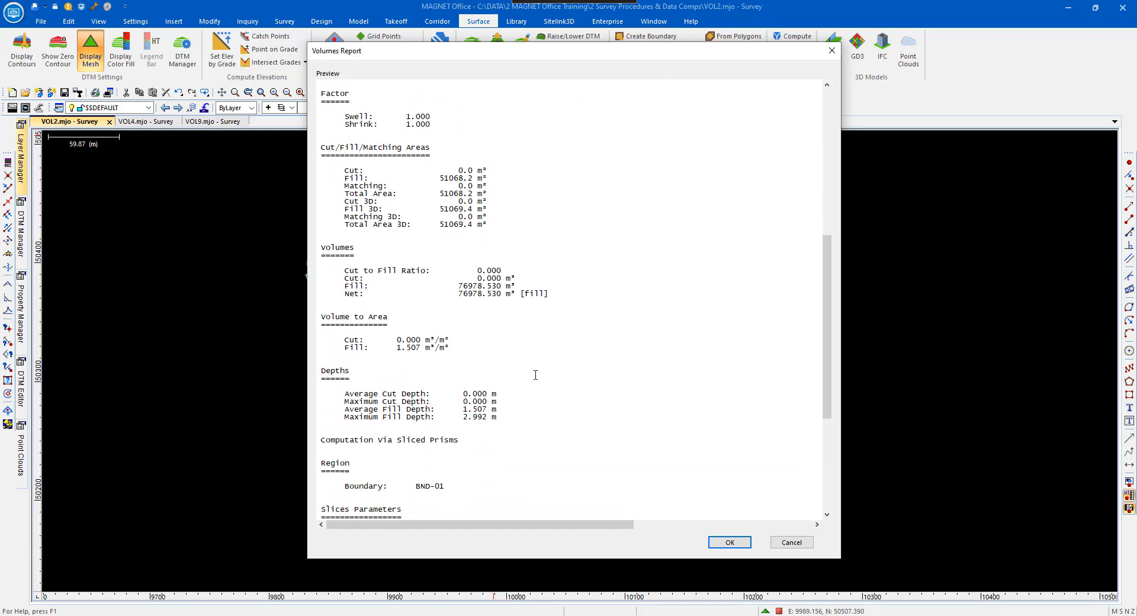
Step: Review the slice-by-slice and total volumes in the volumes report, then close the report without saving it
{"action": "scroll", "coordinate": [536, 374], "scroll_direction": "down", "scroll_amount": 14}
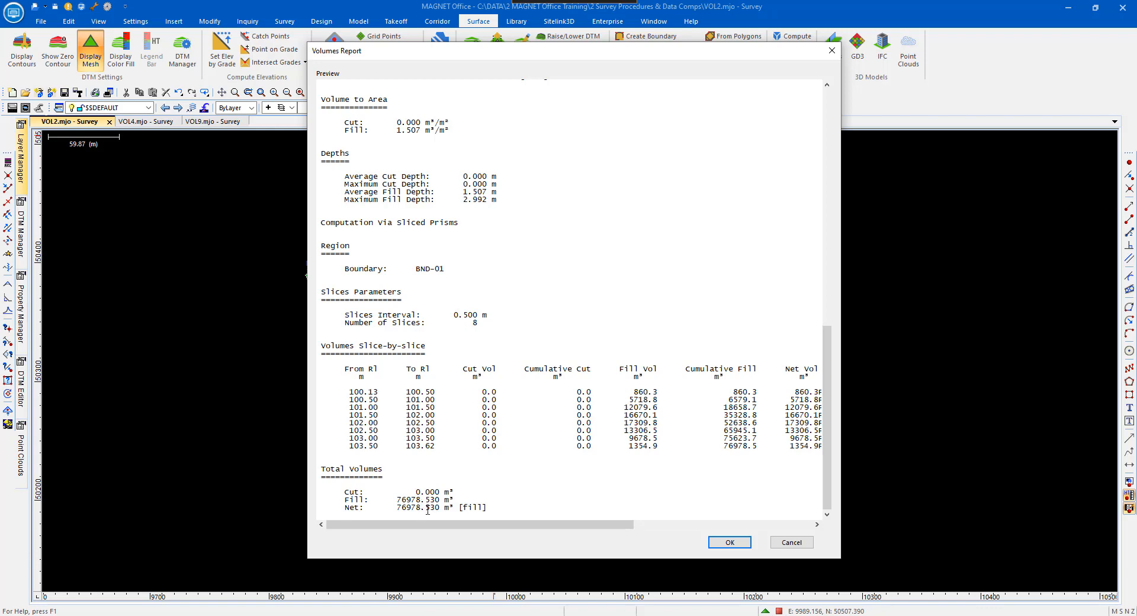
{"action": "scroll", "coordinate": [459, 480], "scroll_direction": "up", "scroll_amount": 7}
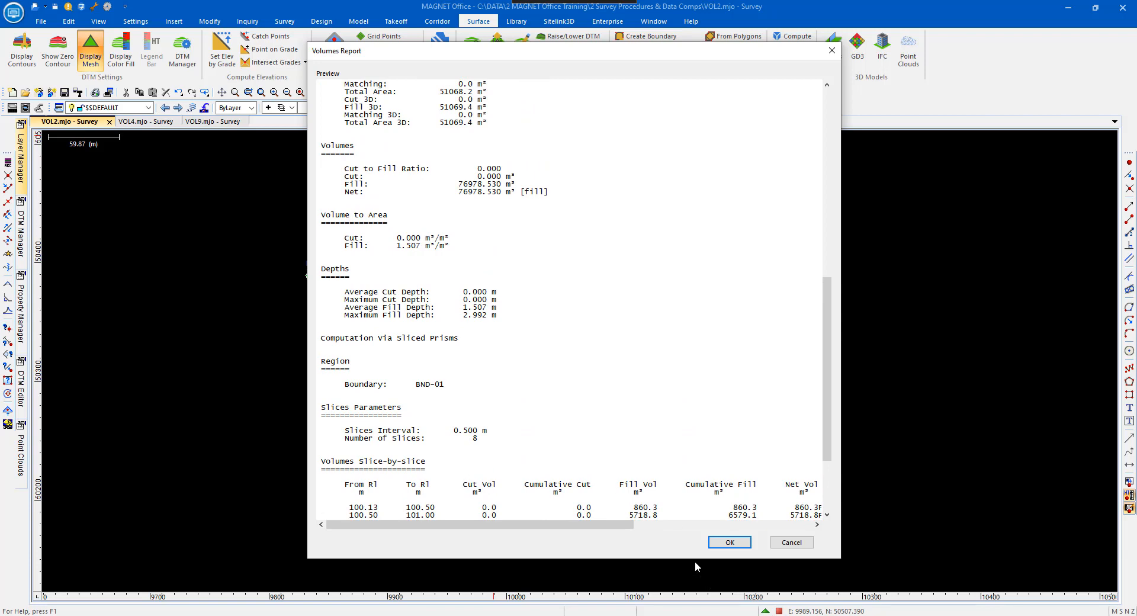
{"action": "scroll", "coordinate": [520, 324], "scroll_direction": "up", "scroll_amount": 4}
{"action": "scroll", "coordinate": [474, 178], "scroll_direction": "down", "scroll_amount": 7}
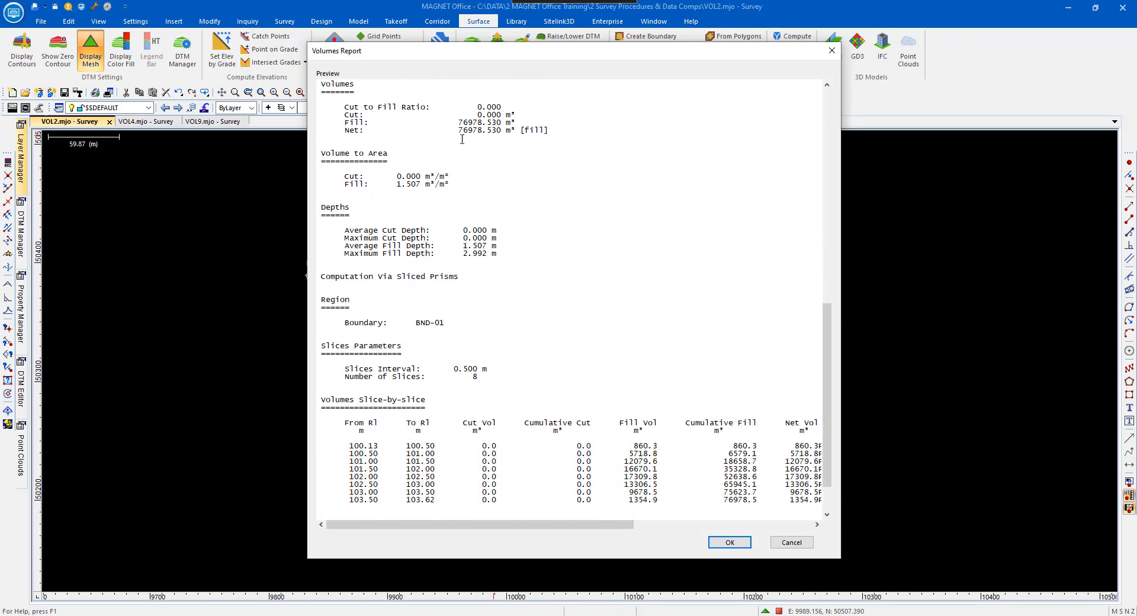
{"action": "scroll", "coordinate": [444, 129], "scroll_direction": "up", "scroll_amount": 3}
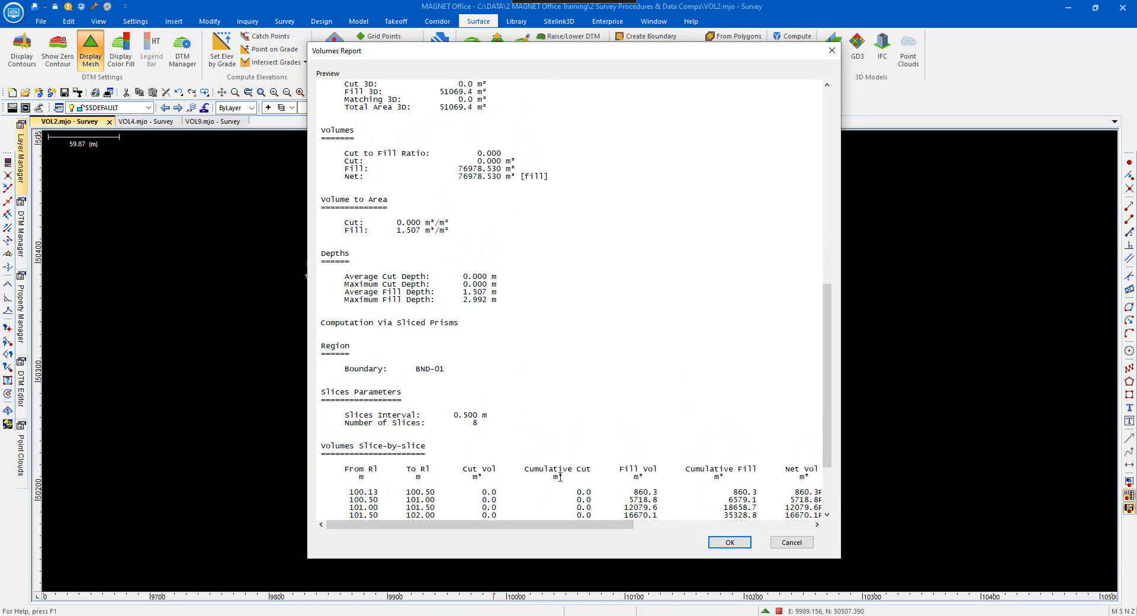
{"action": "left_click", "coordinate": [730, 543]}
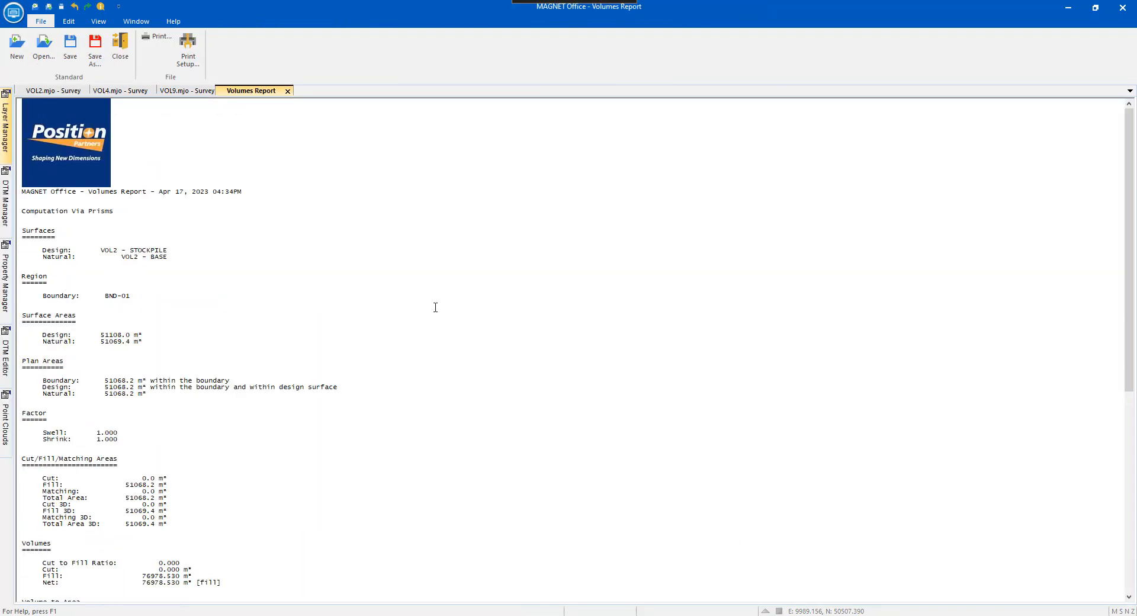
{"action": "left_click", "coordinate": [121, 46]}
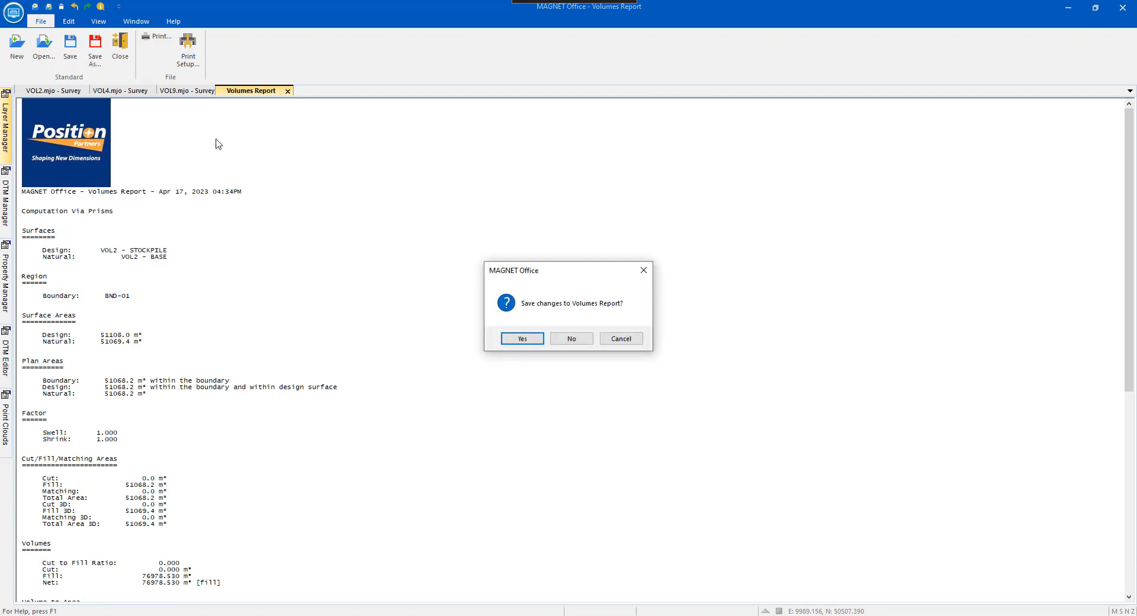
{"action": "left_click", "coordinate": [579, 339]}
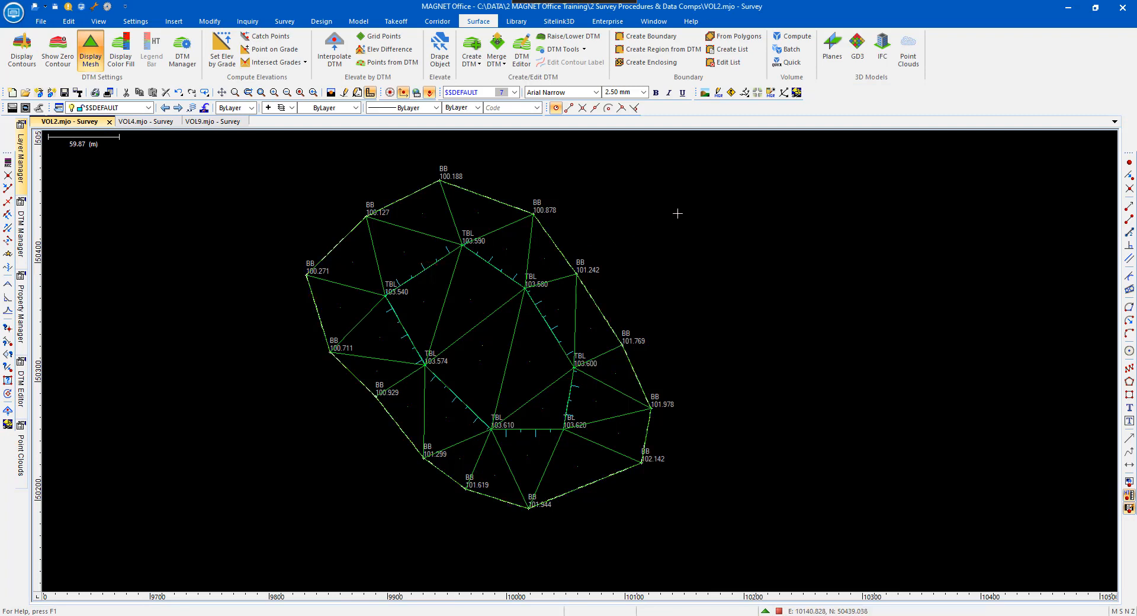
Step: Switch to the VOL4 job and turn on the display of point elevations
{"action": "left_click", "coordinate": [146, 122]}
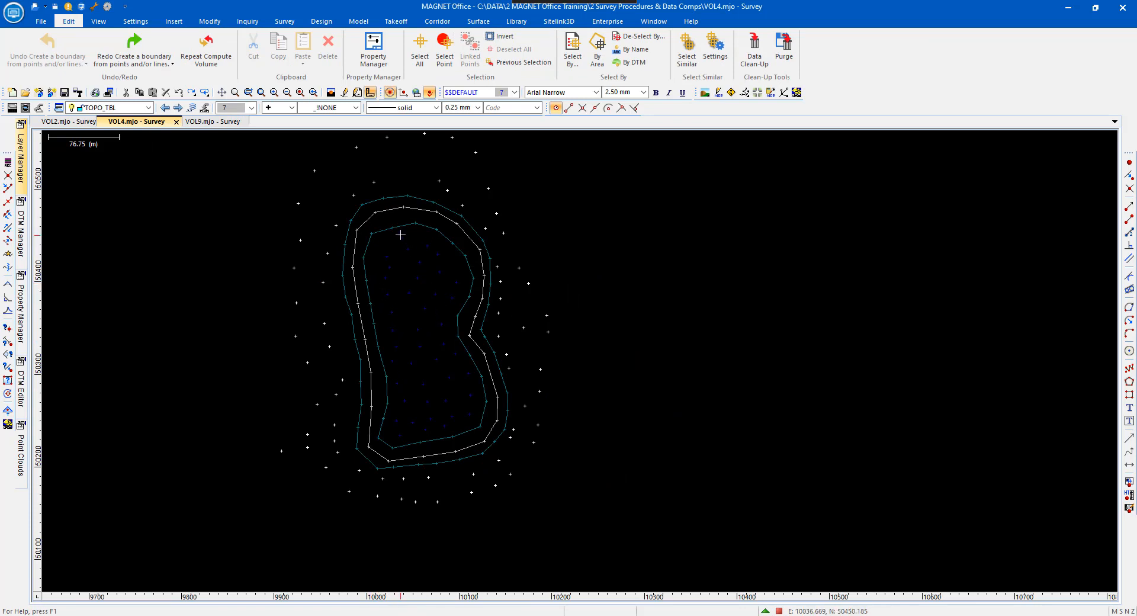
{"action": "scroll", "coordinate": [352, 268], "scroll_direction": "up", "scroll_amount": 3}
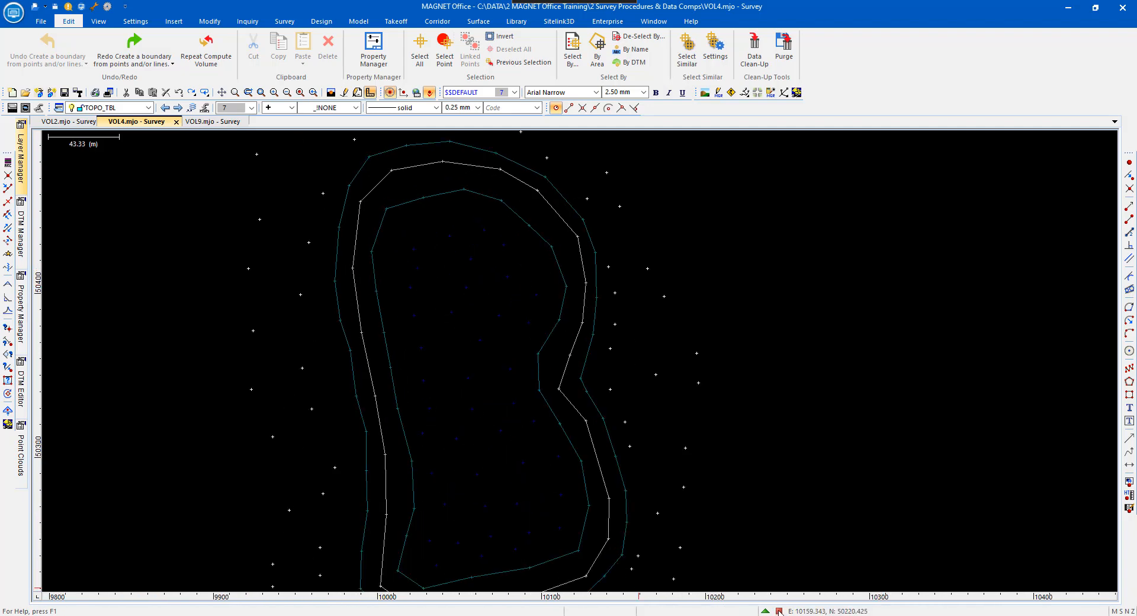
{"action": "left_click", "coordinate": [780, 612]}
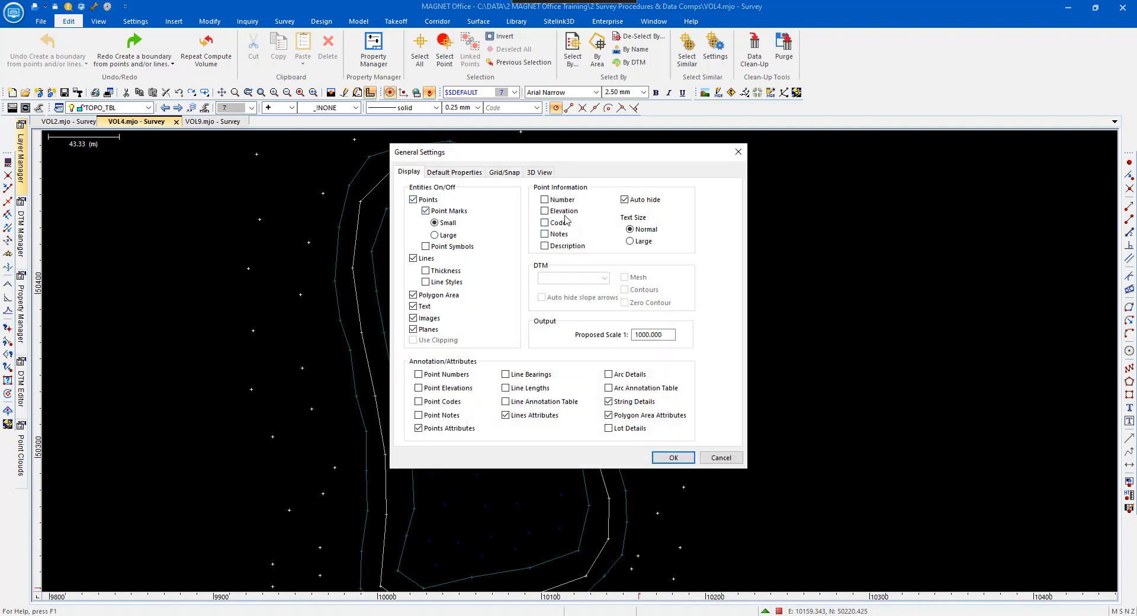
{"action": "left_click", "coordinate": [544, 211]}
{"action": "left_click", "coordinate": [676, 458]}
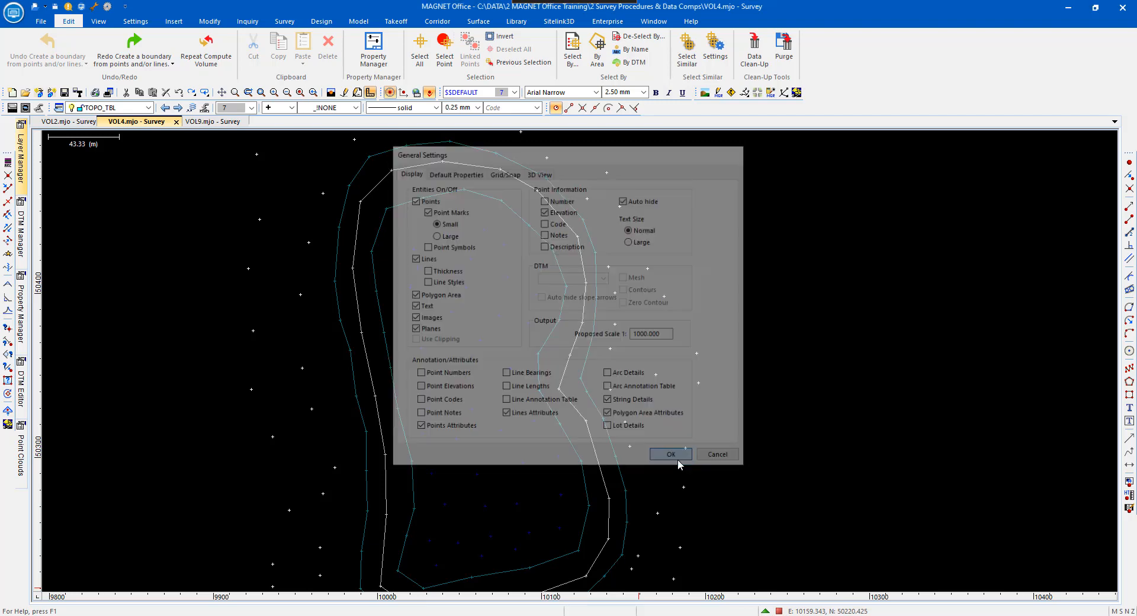
{"action": "scroll", "coordinate": [364, 336], "scroll_direction": "up", "scroll_amount": 3}
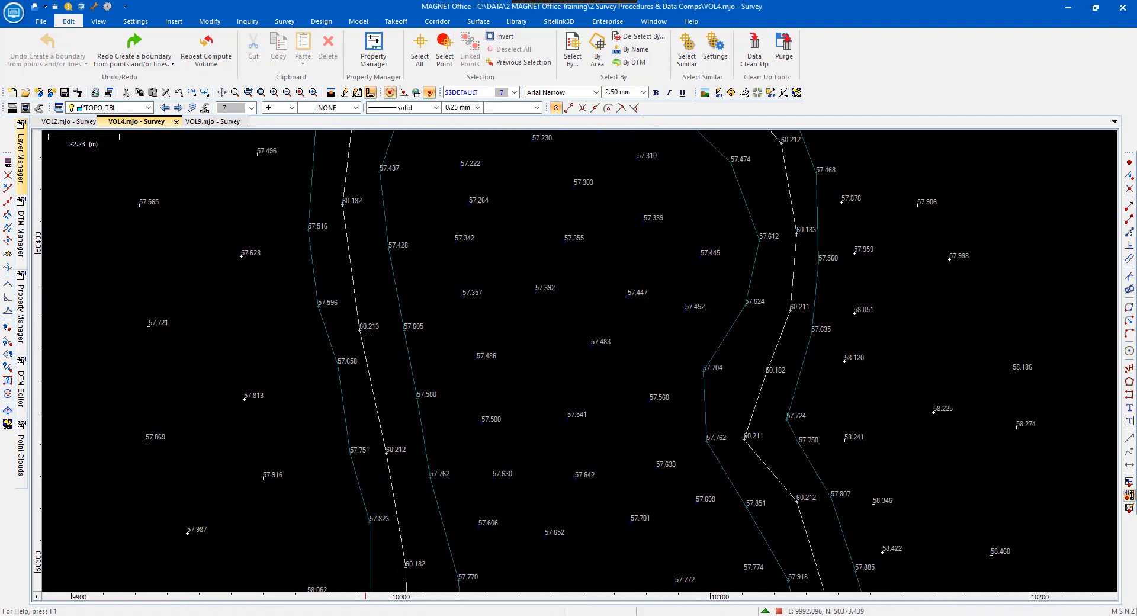
Step: Examine the elevations along the dam's bank lines and floor, then turn off the point elevation display
{"action": "mouse_move", "coordinate": [349, 232]}
{"action": "scroll", "coordinate": [345, 289], "scroll_direction": "down", "scroll_amount": 3}
{"action": "scroll", "coordinate": [348, 276], "scroll_direction": "down", "scroll_amount": 1}
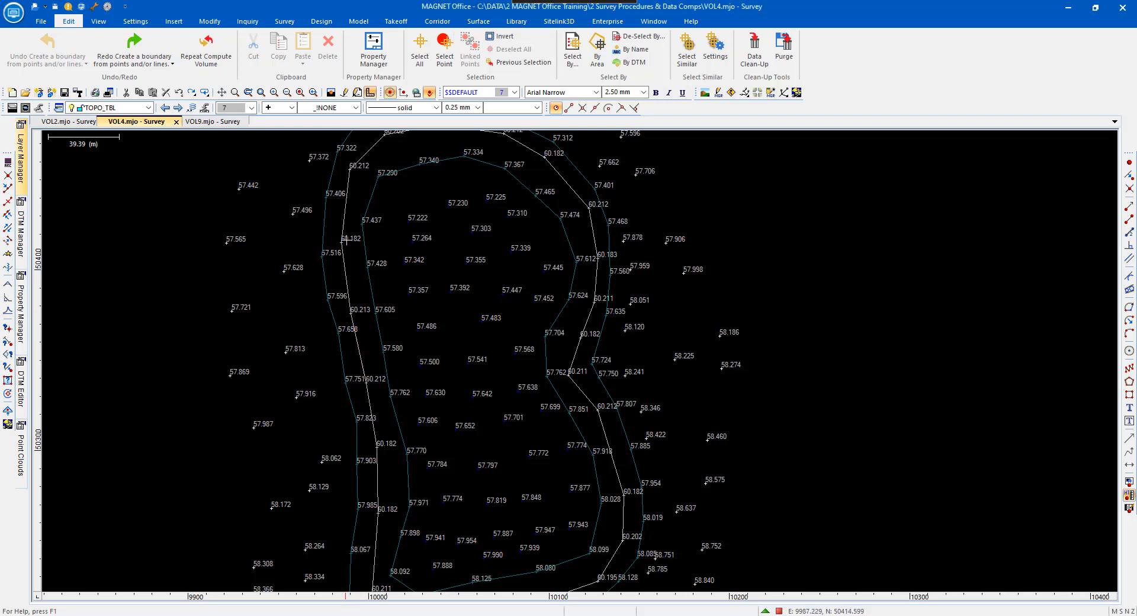
{"action": "scroll", "coordinate": [397, 205], "scroll_direction": "down", "scroll_amount": 2}
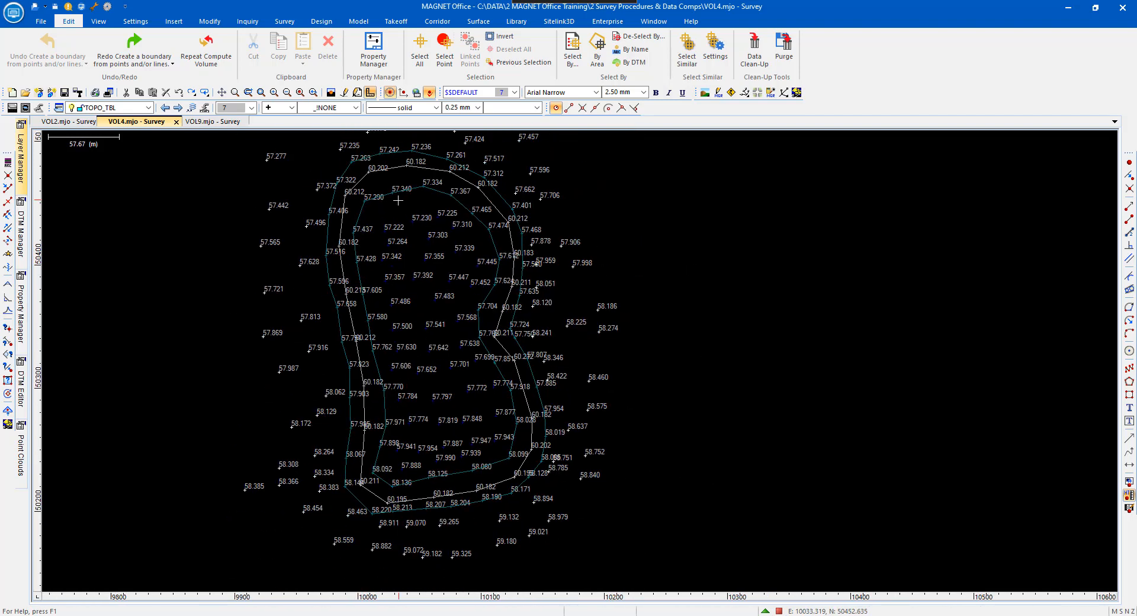
{"action": "scroll", "coordinate": [397, 205], "scroll_direction": "down", "scroll_amount": 1}
{"action": "left_click", "coordinate": [779, 610]}
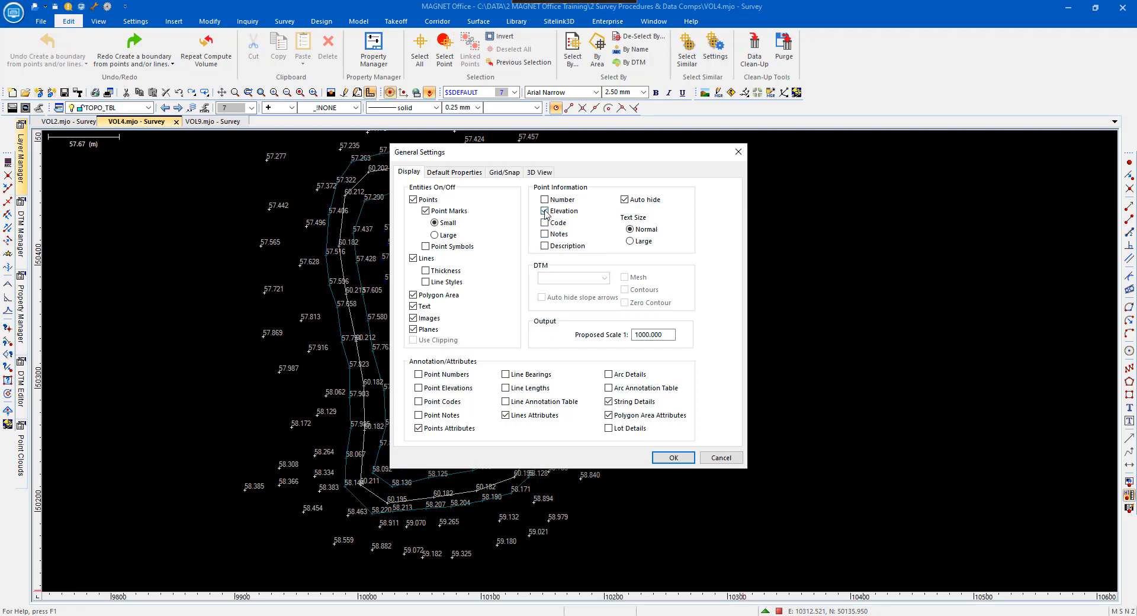
{"action": "left_click", "coordinate": [545, 211]}
{"action": "left_click", "coordinate": [668, 456]}
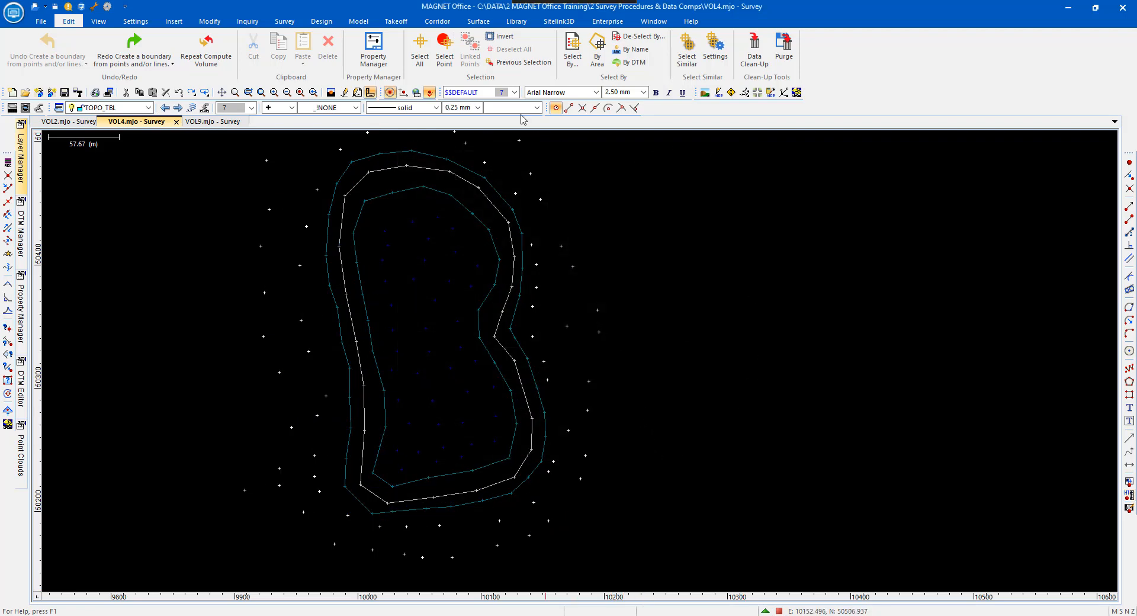
Step: Create boundary BND-01 on layer TOPO_TBL from the dam's closed top of bank line, and clear the selection
{"action": "left_click", "coordinate": [479, 22]}
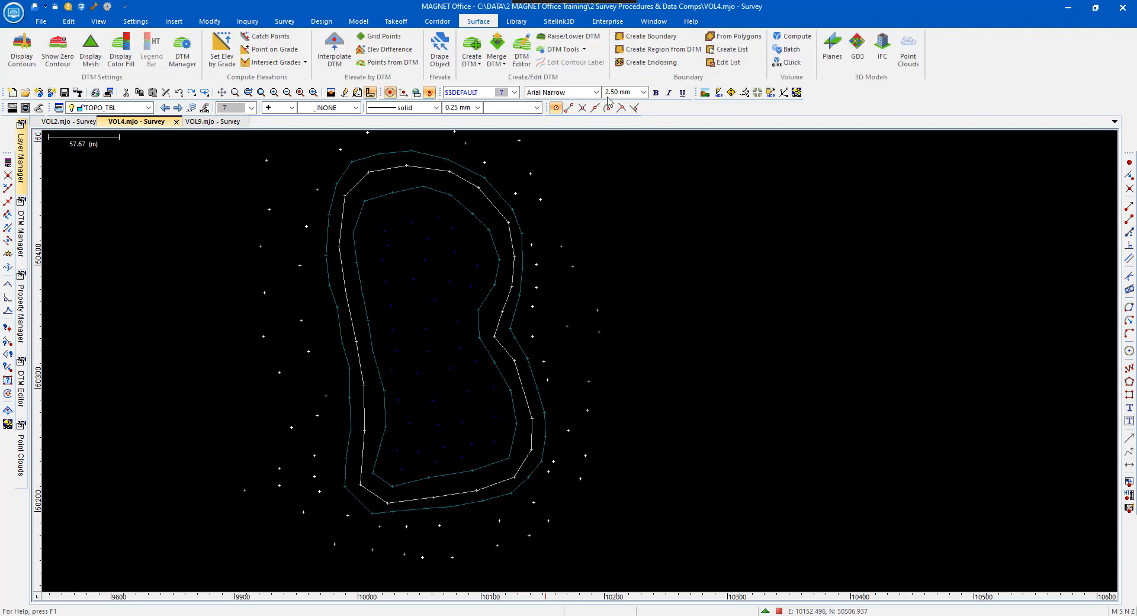
{"action": "left_click", "coordinate": [649, 36]}
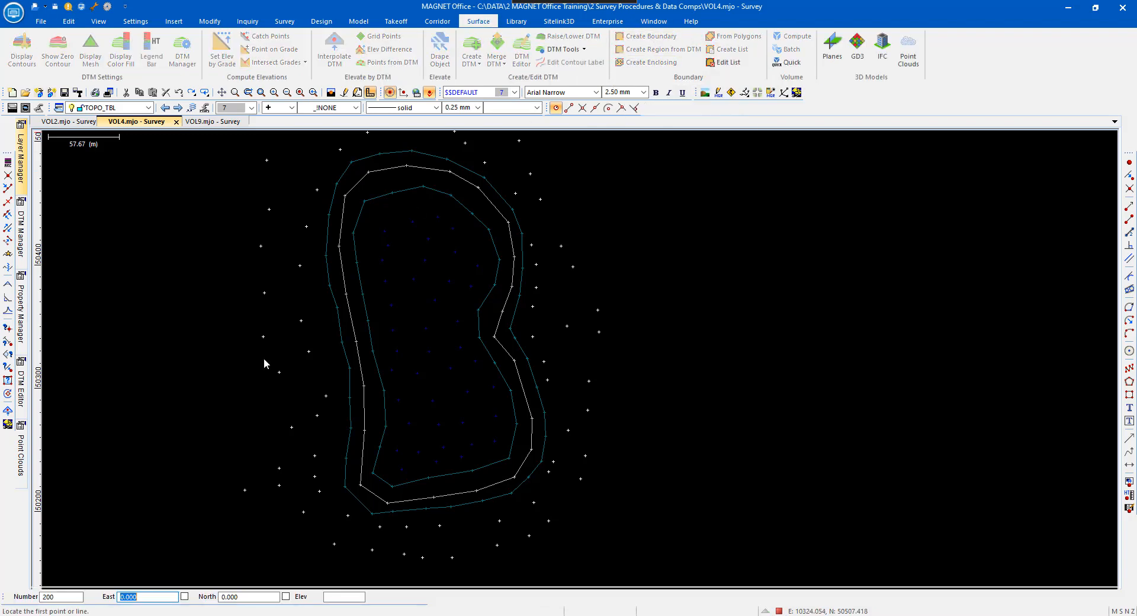
{"action": "scroll", "coordinate": [349, 308], "scroll_direction": "up", "scroll_amount": 1}
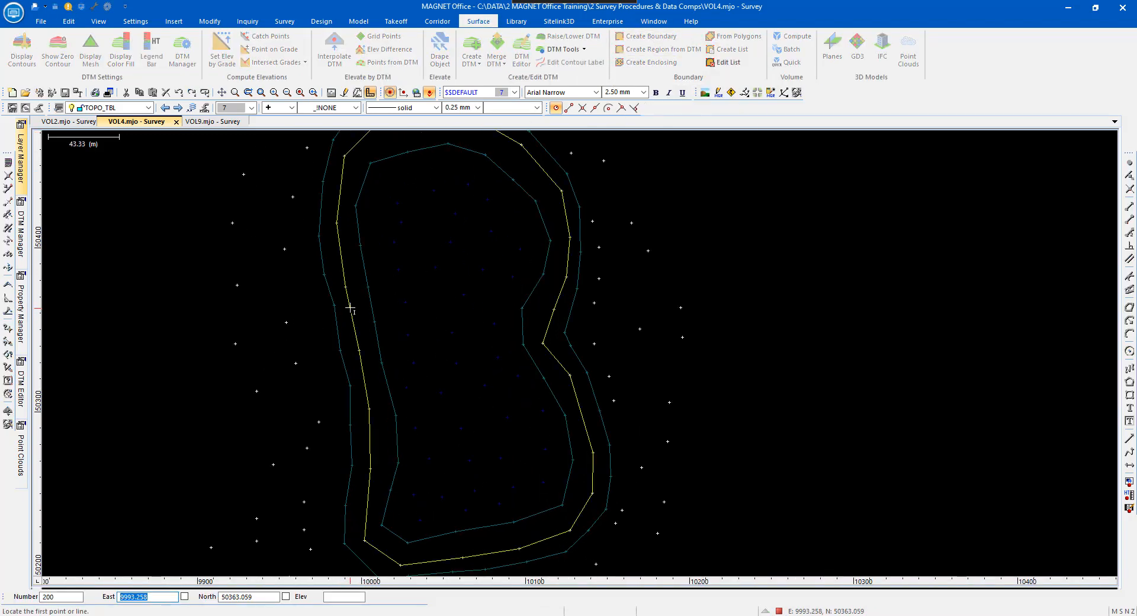
{"action": "left_click", "coordinate": [350, 308]}
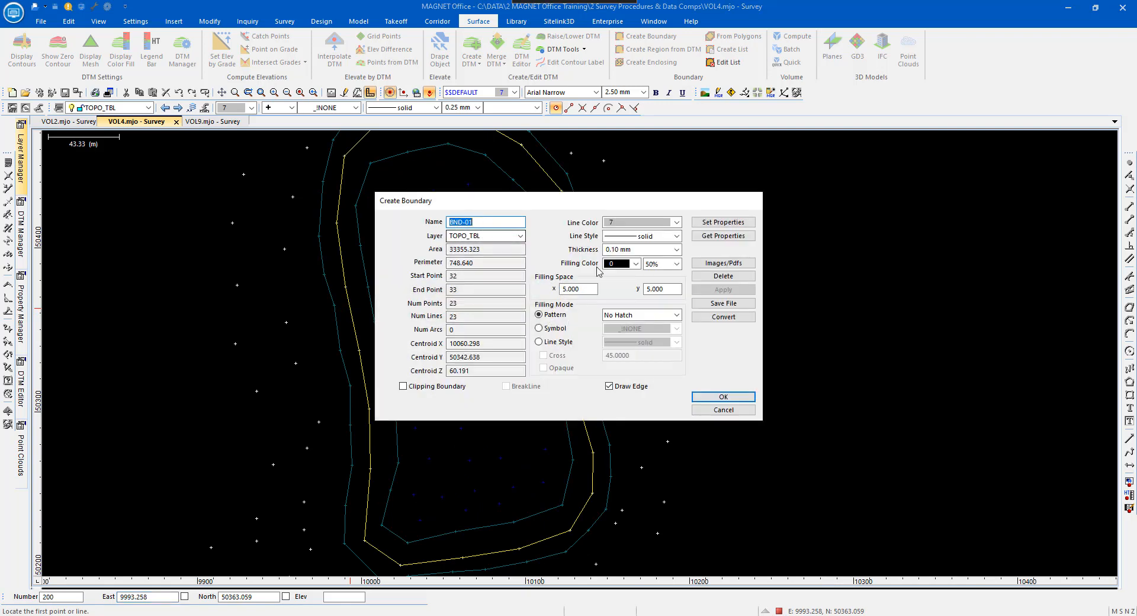
{"action": "left_click", "coordinate": [713, 398]}
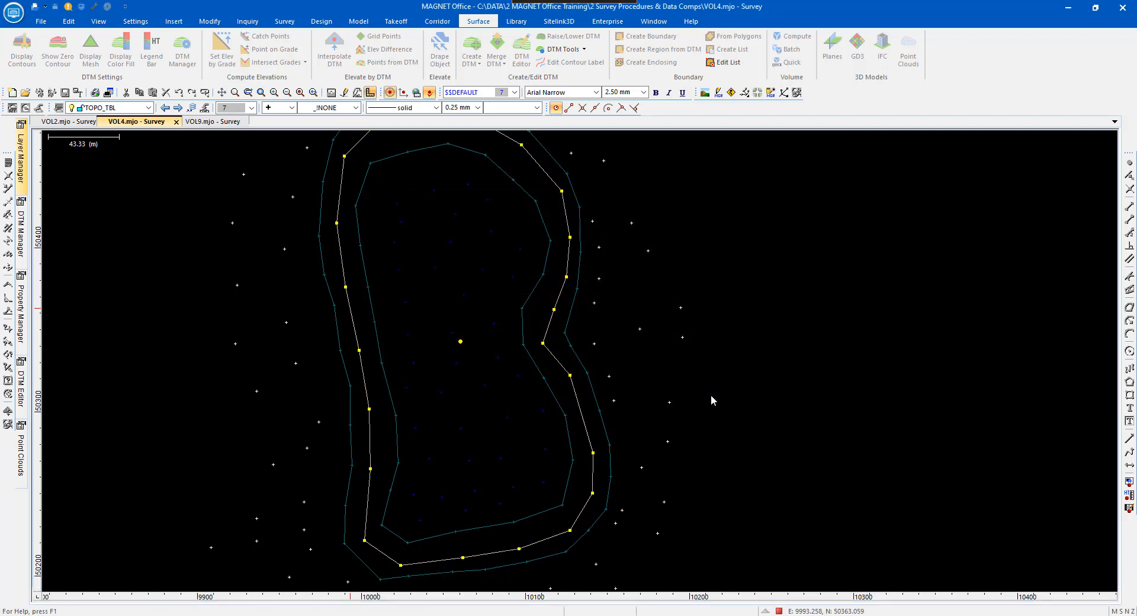
{"action": "scroll", "coordinate": [695, 393], "scroll_direction": "down", "scroll_amount": 1}
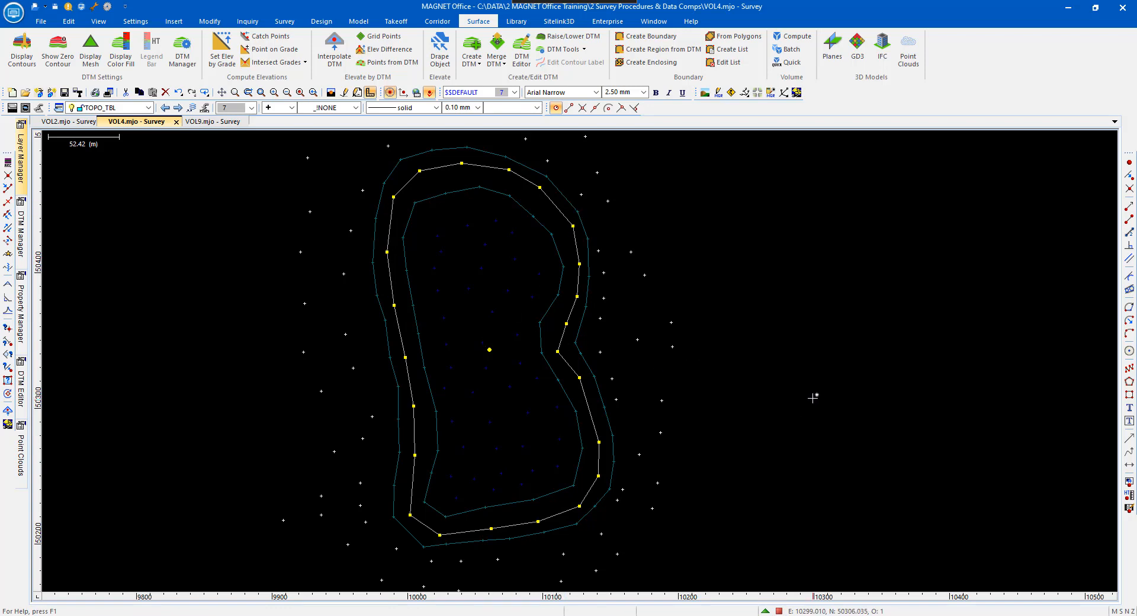
{"action": "key", "text": "Escape"}
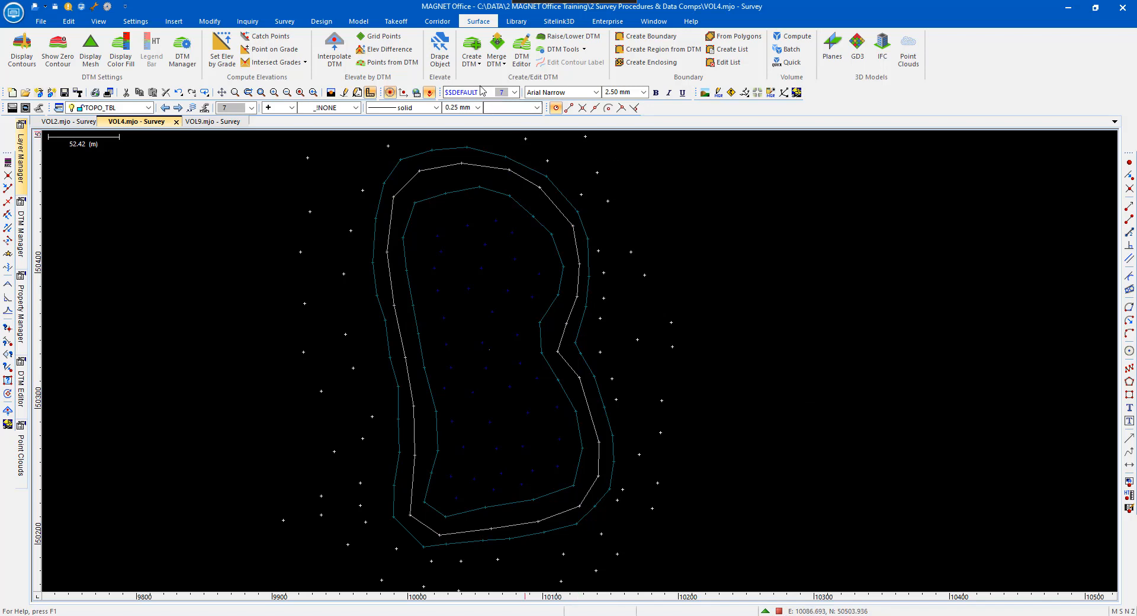
Step: Create a DTM named DAM from the active objects without trimming to a boundary, and hide its mesh
{"action": "left_click", "coordinate": [472, 44]}
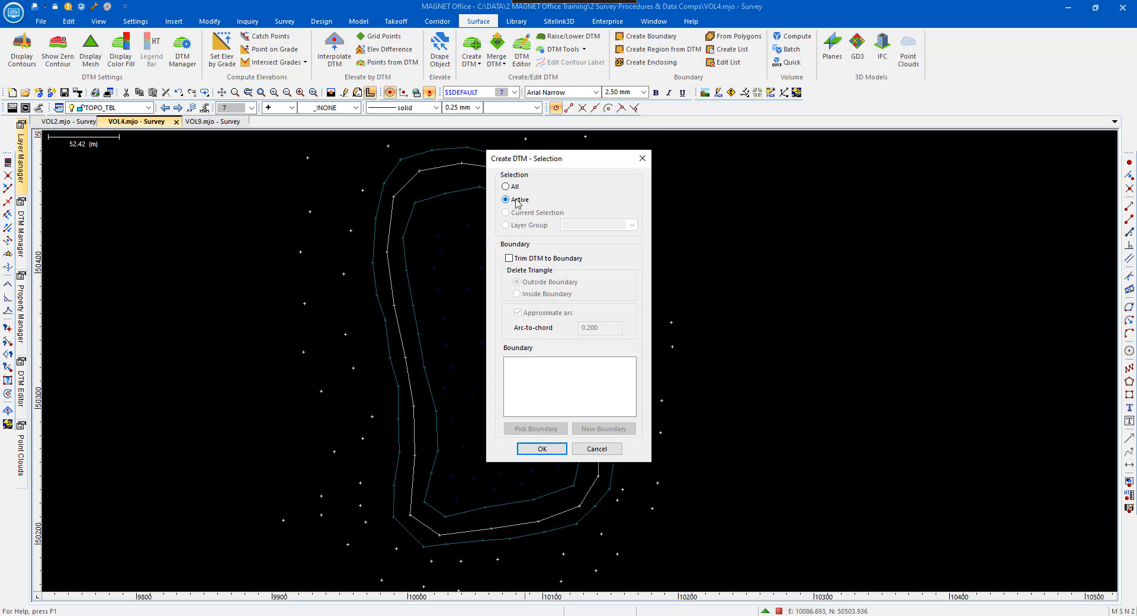
{"action": "left_click", "coordinate": [542, 449]}
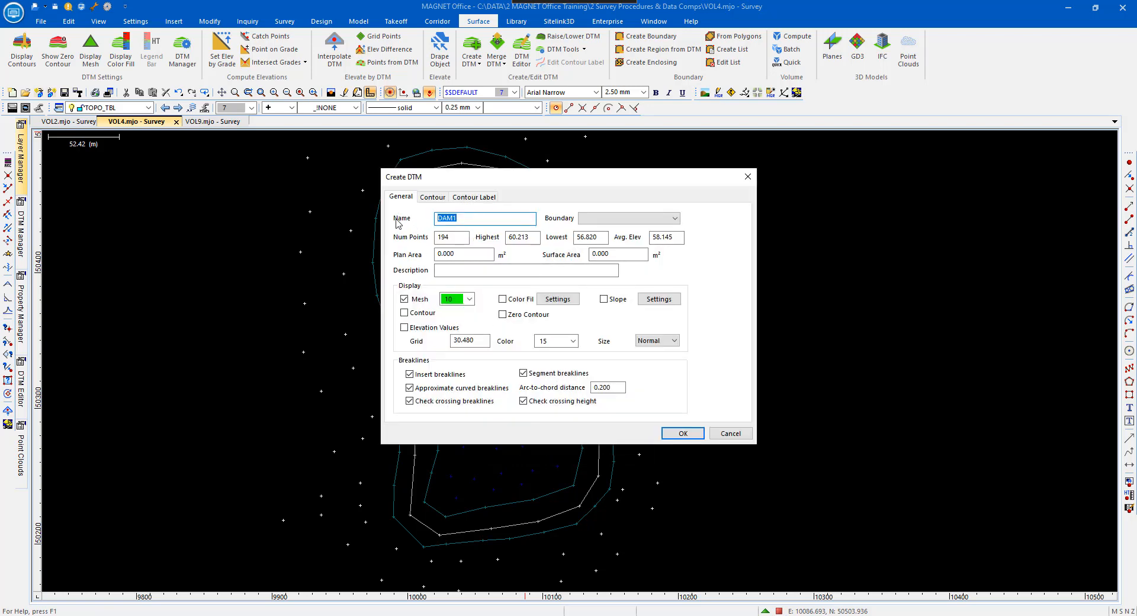
{"action": "type", "text": "D"}
{"action": "left_click", "coordinate": [680, 433]}
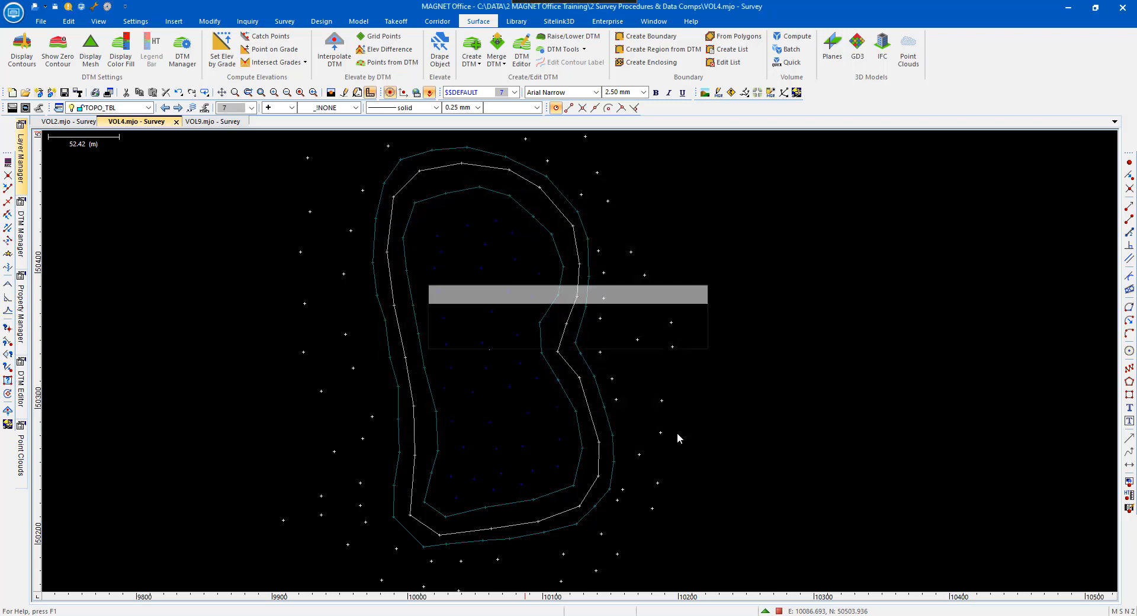
{"action": "left_click", "coordinate": [768, 611]}
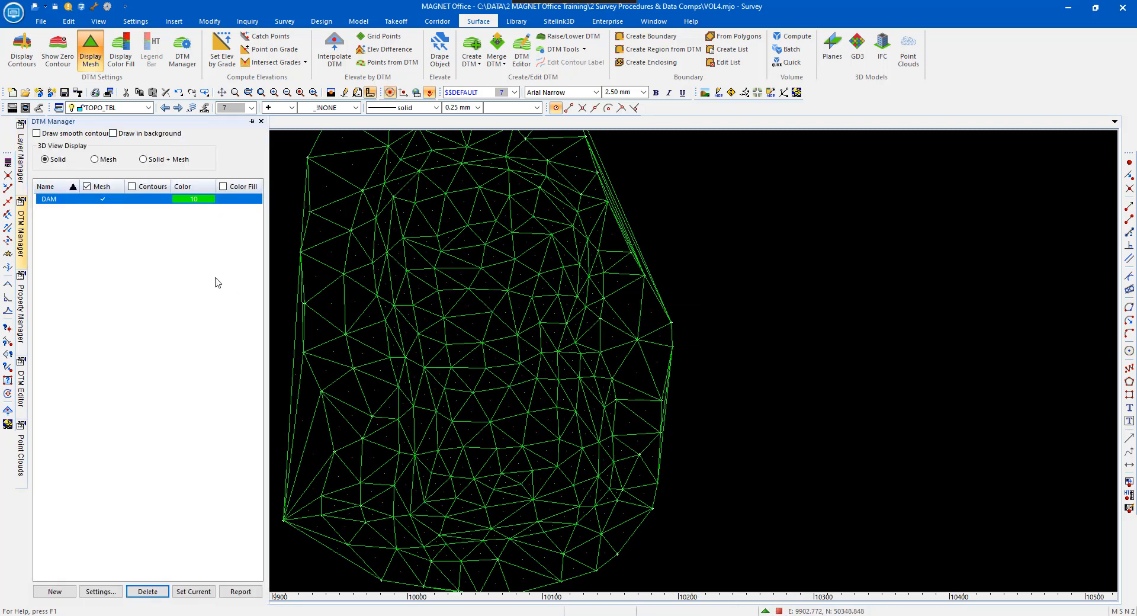
{"action": "left_click", "coordinate": [110, 202]}
{"action": "left_click", "coordinate": [757, 343]}
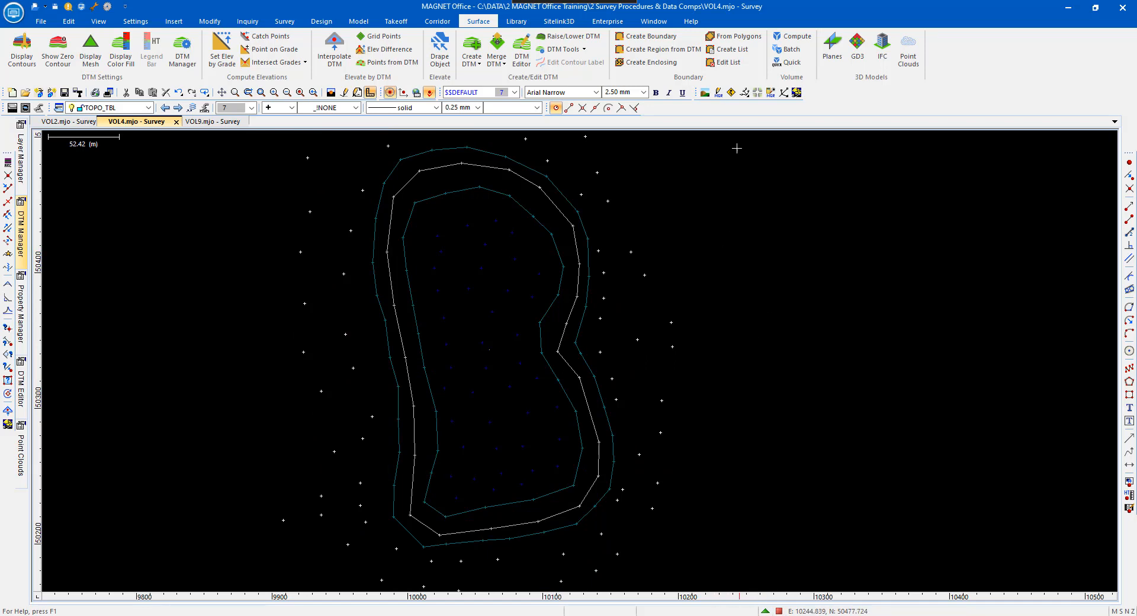
Step: Compute volumes for design datum level 59.500 against natural DTM DAM within polygon boundary BND-01, using slices at 0.500 interval
{"action": "left_click", "coordinate": [789, 38]}
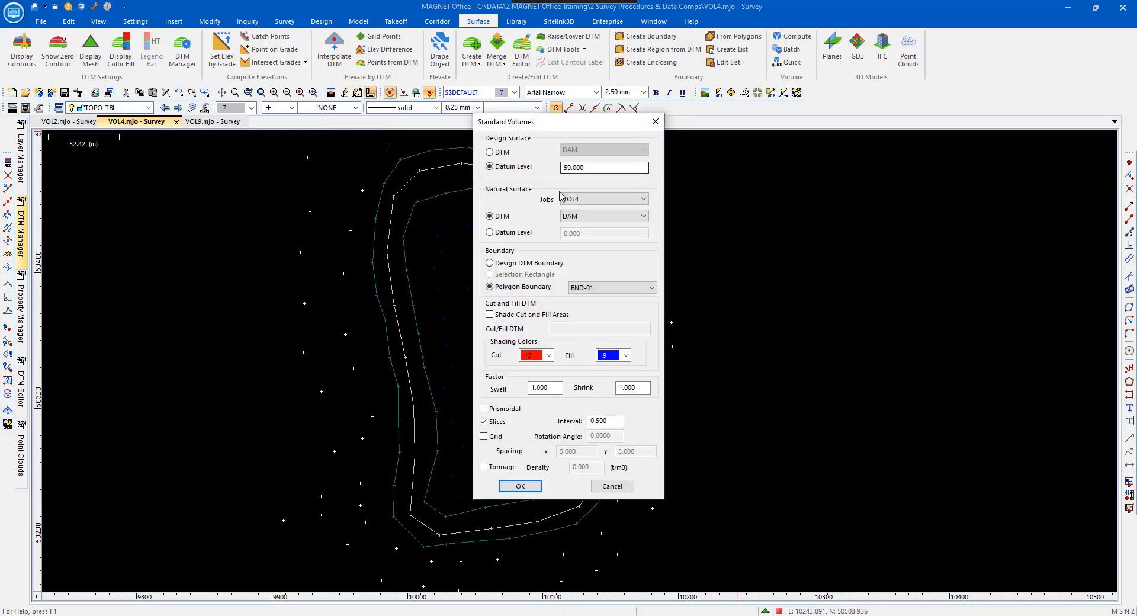
{"action": "left_click", "coordinate": [513, 165]}
{"action": "left_click_drag", "start_coordinate": [574, 167], "coordinate": [613, 164]}
{"action": "left_click", "coordinate": [644, 217]}
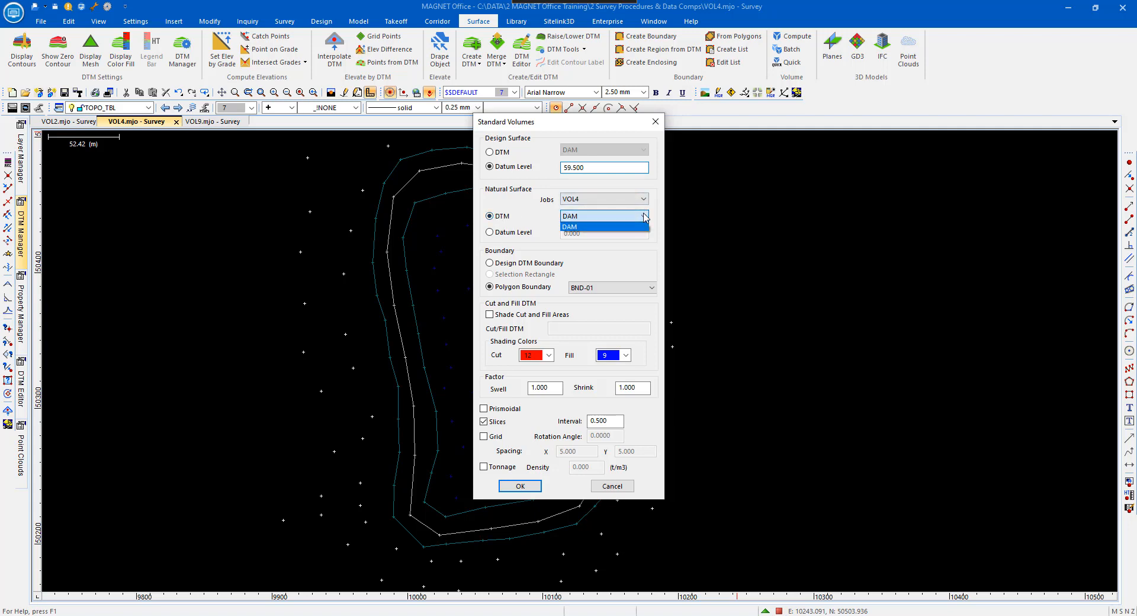
{"action": "left_click", "coordinate": [645, 217]}
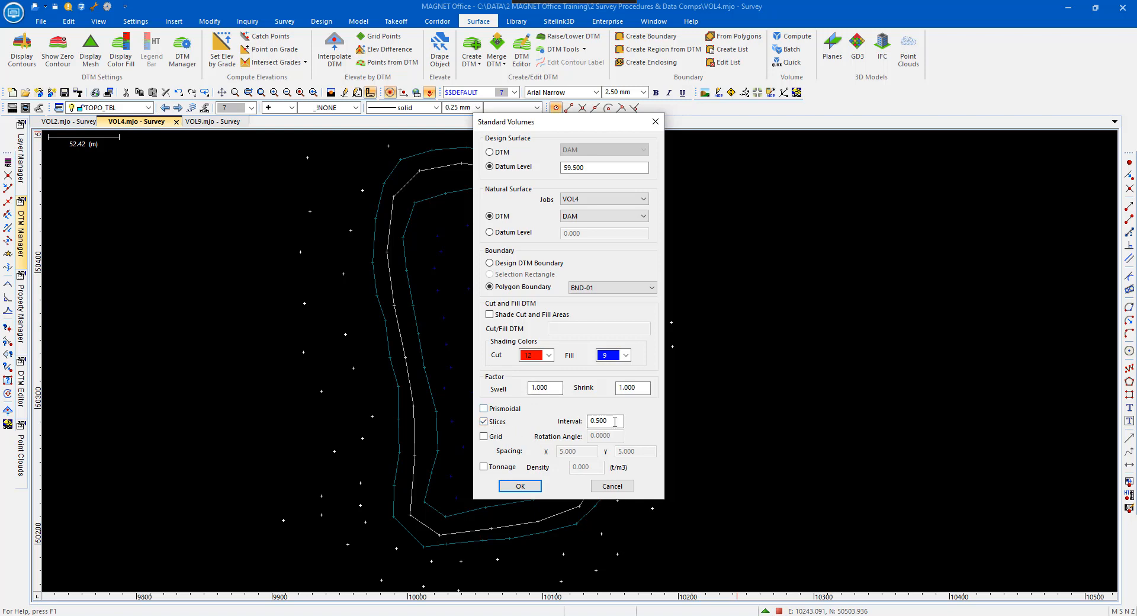
{"action": "left_click", "coordinate": [520, 486]}
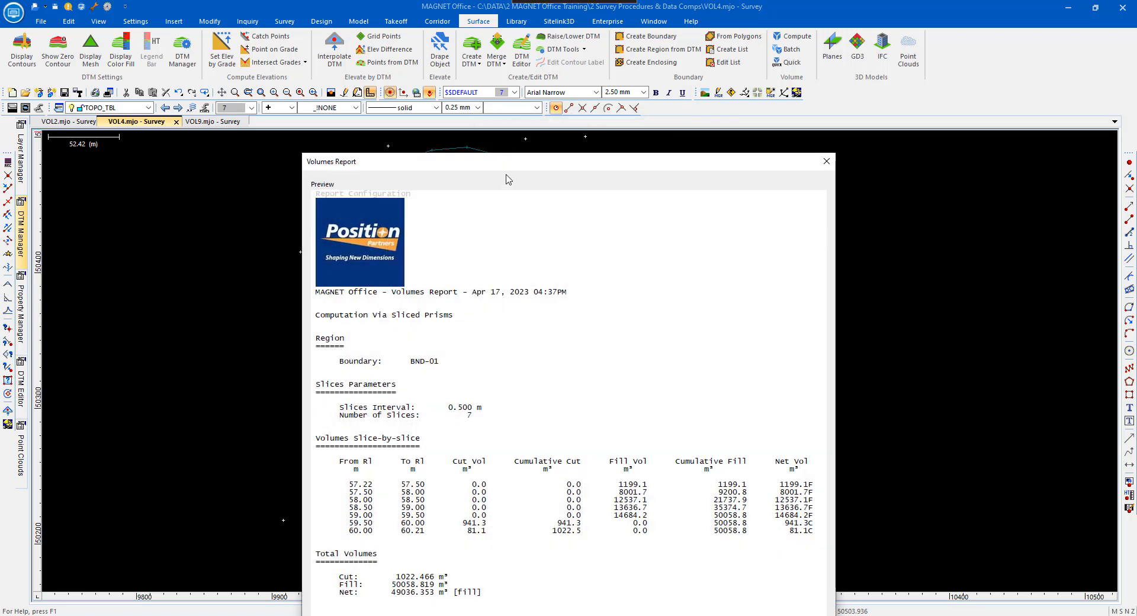
Step: Examine the slice-by-slice and total volumes in the report alongside the dam drawing
{"action": "left_click_drag", "start_coordinate": [505, 164], "coordinate": [499, 49]}
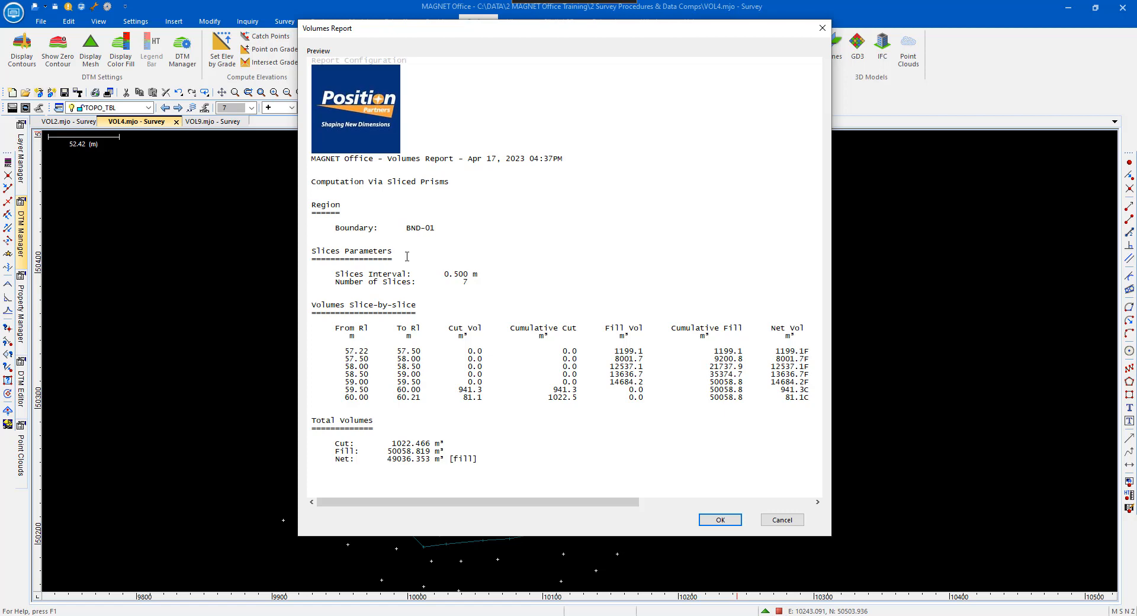
{"action": "mouse_move", "coordinate": [541, 30]}
{"action": "left_mouse_down"}
{"action": "mouse_move", "coordinate": [602, 51]}
{"action": "mouse_move", "coordinate": [917, 72]}
{"action": "mouse_move", "coordinate": [890, 72]}
{"action": "left_mouse_up"}
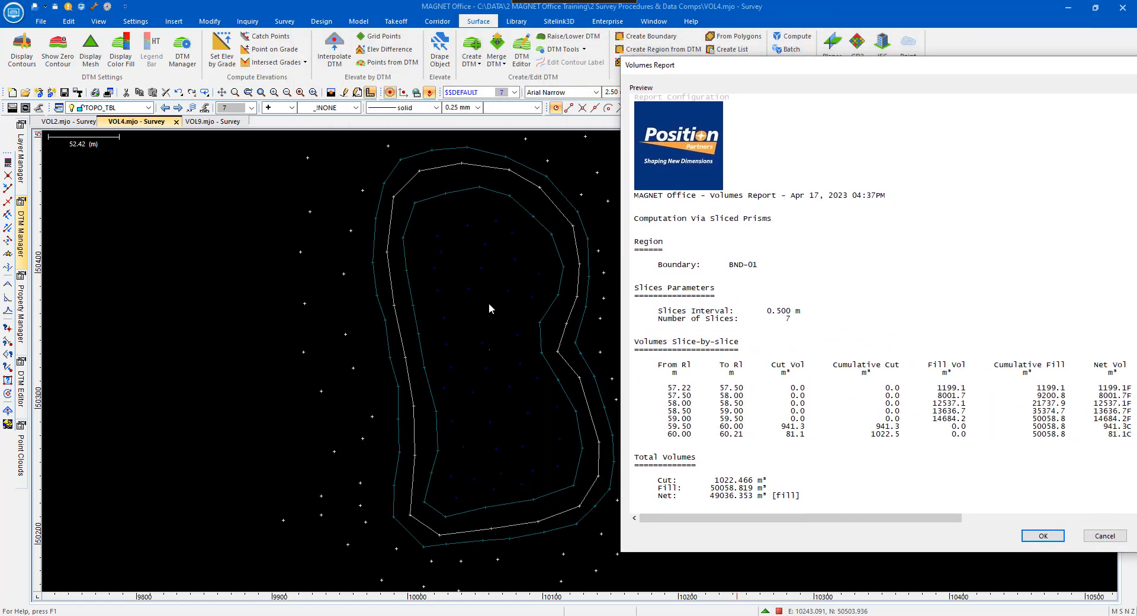
{"action": "left_click_drag", "start_coordinate": [741, 67], "coordinate": [428, 43]}
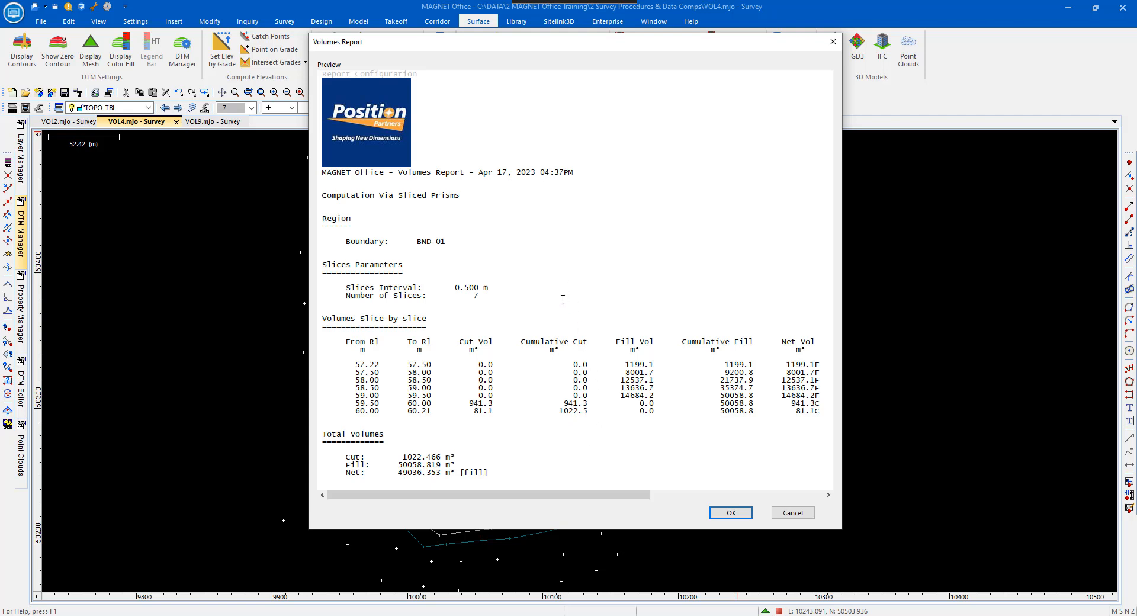
Step: Close the volumes report and switch to the VOL9 survey drawing, ready for surface work
{"action": "left_click", "coordinate": [732, 513]}
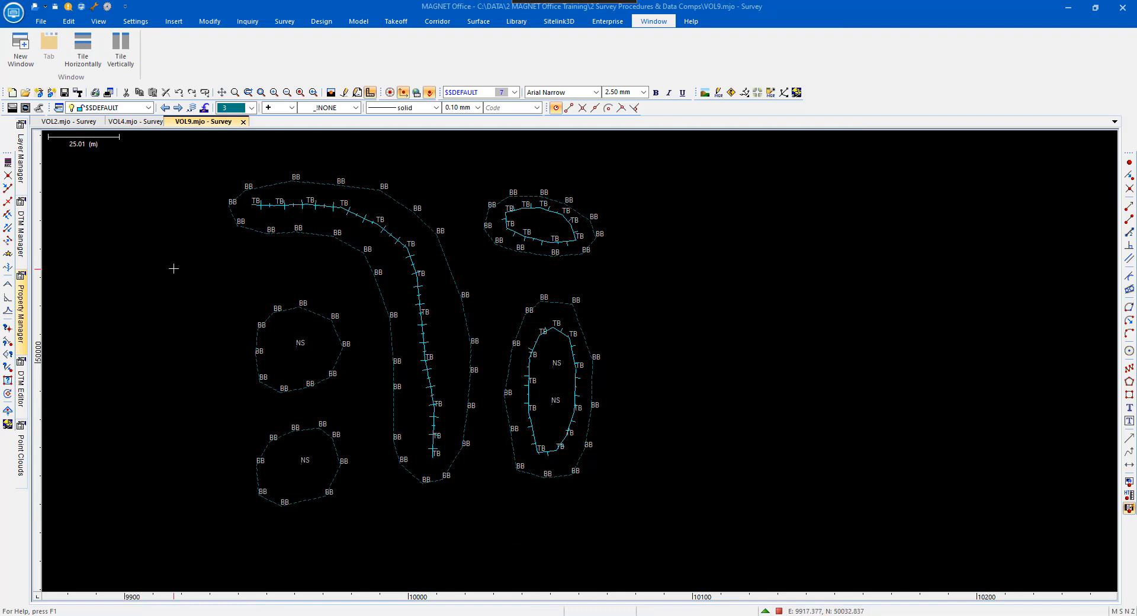
{"action": "scroll", "coordinate": [175, 269], "scroll_direction": "up", "scroll_amount": 1}
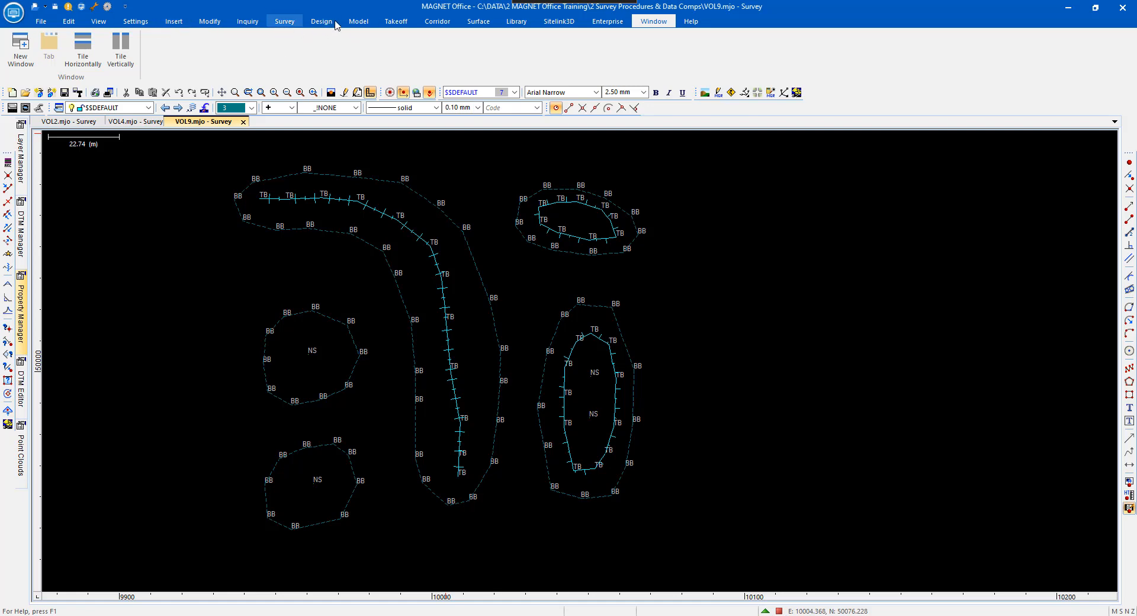
{"action": "left_click", "coordinate": [480, 22]}
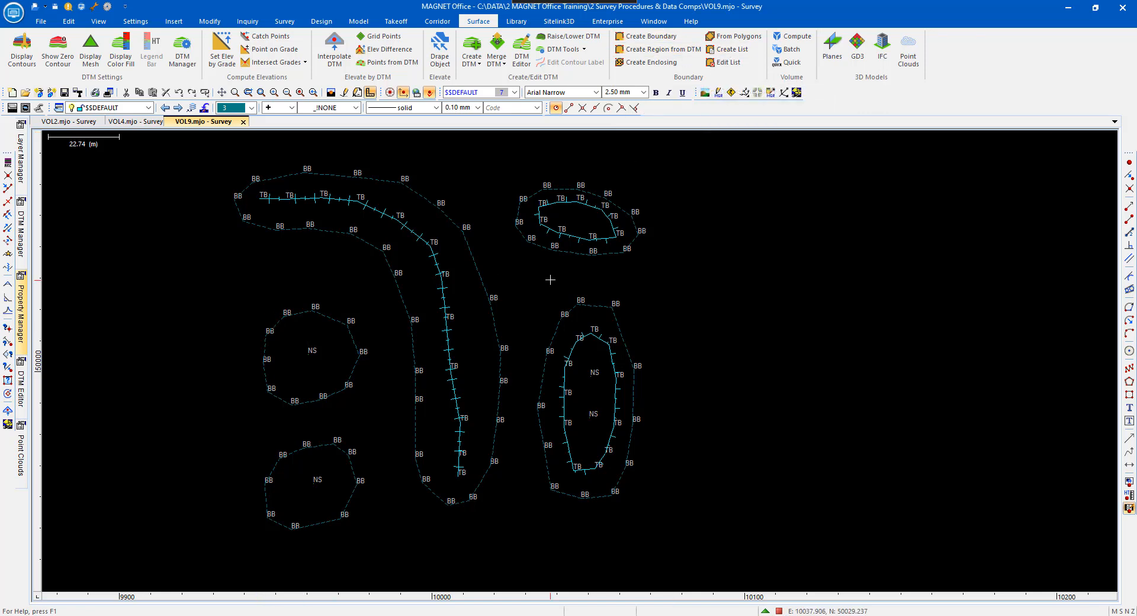
{"action": "scroll", "coordinate": [453, 350], "scroll_direction": "up", "scroll_amount": 2}
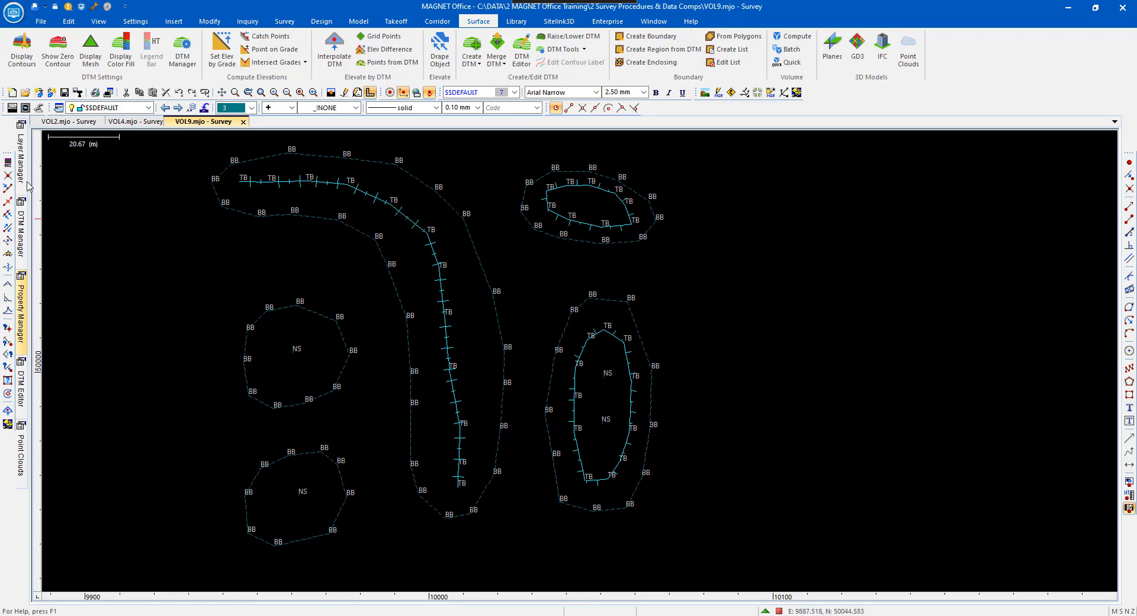
Step: Turn off layers TOPO_TBB and TOPO_TBR so only the bottom of bank outlines and natural surface points remain displayed
{"action": "mouse_move", "coordinate": [19, 171]}
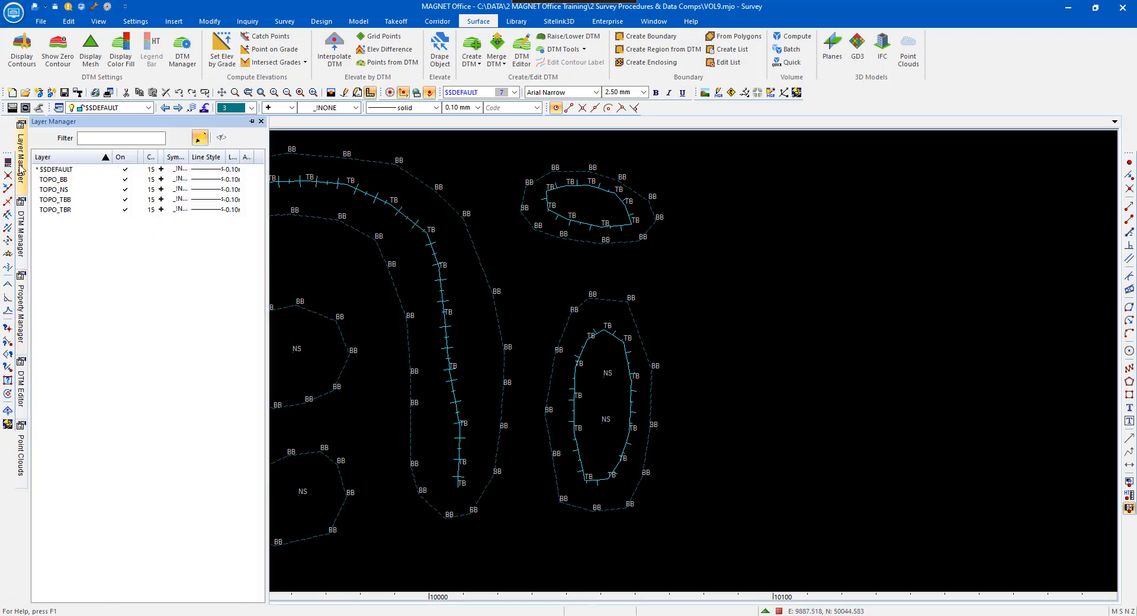
{"action": "left_click", "coordinate": [124, 199]}
{"action": "left_click", "coordinate": [124, 209]}
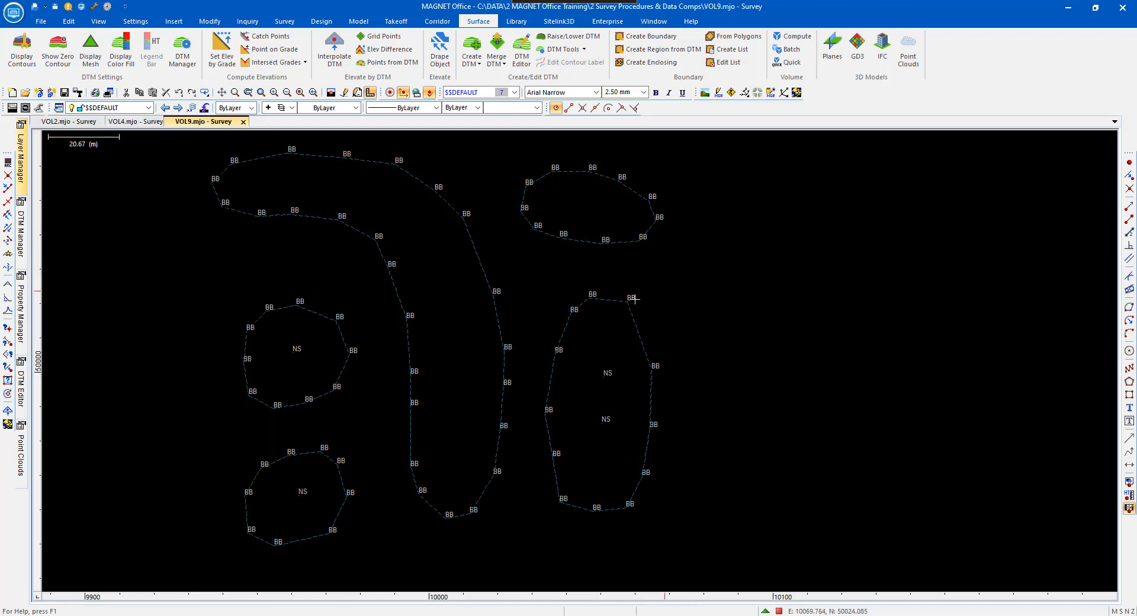
{"action": "scroll", "coordinate": [556, 324], "scroll_direction": "down", "scroll_amount": 1}
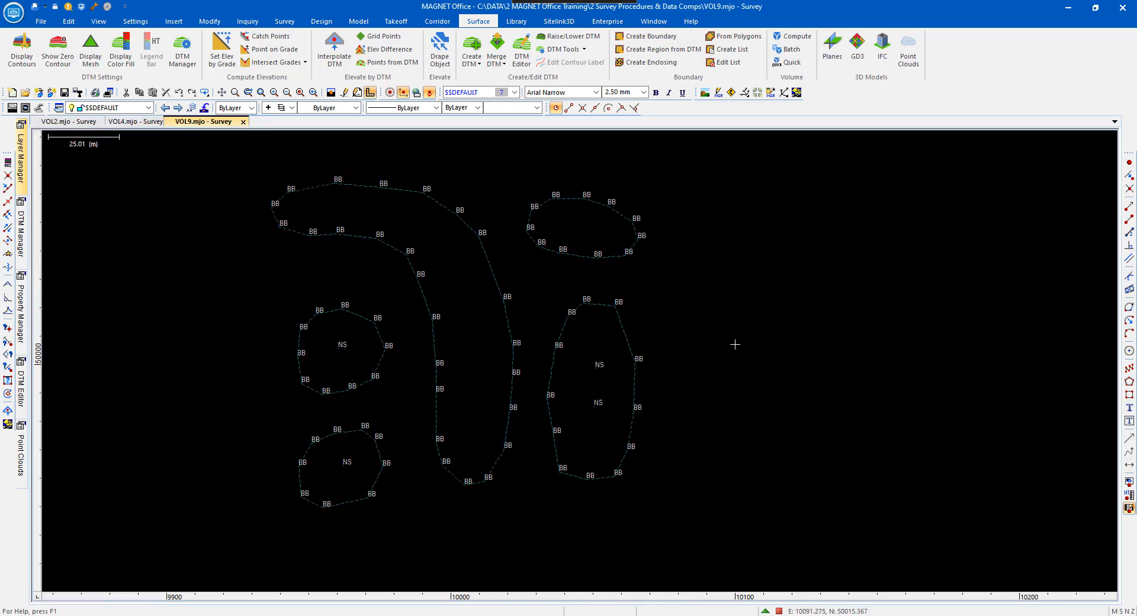
Step: Create boundary list BNDLIST1 with boundaries generated from the displayed linework, excluding existing boundaries
{"action": "left_click", "coordinate": [737, 54]}
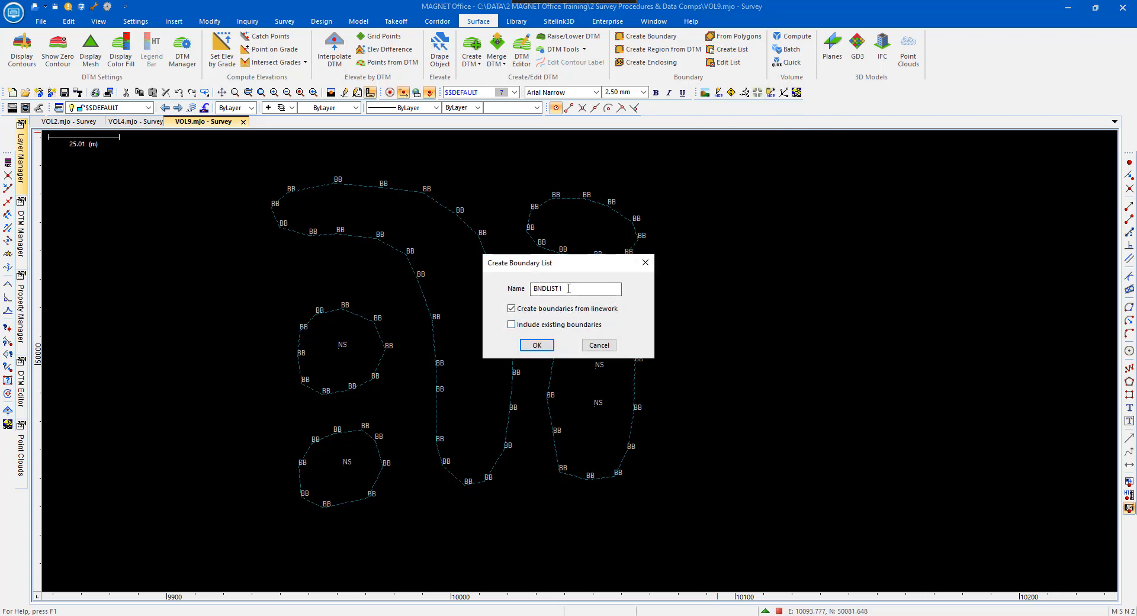
{"action": "left_click", "coordinate": [537, 346]}
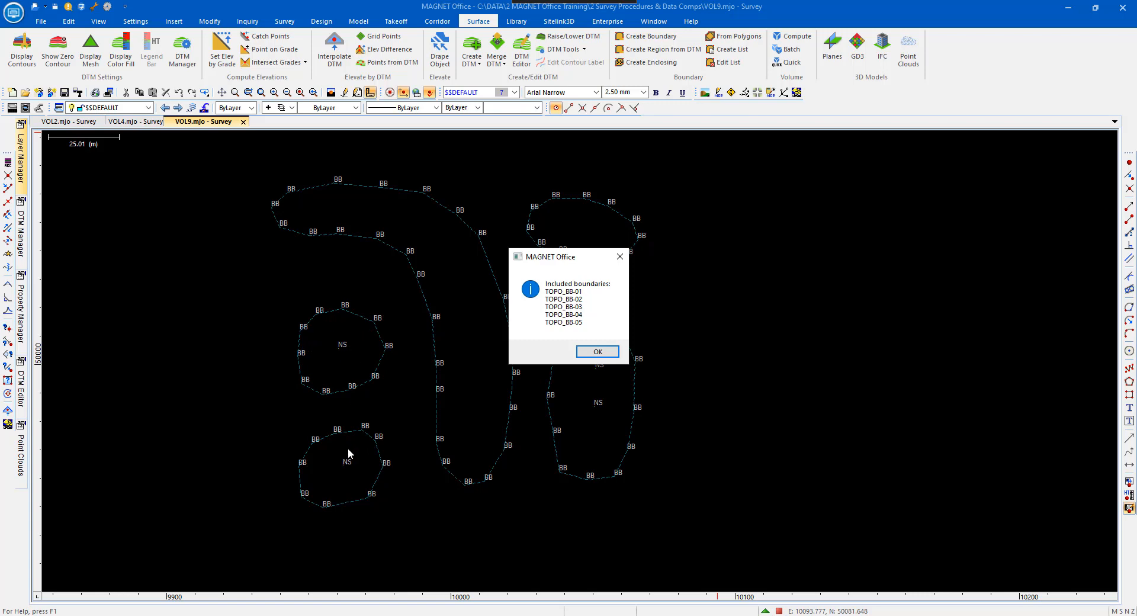
{"action": "left_click", "coordinate": [595, 352]}
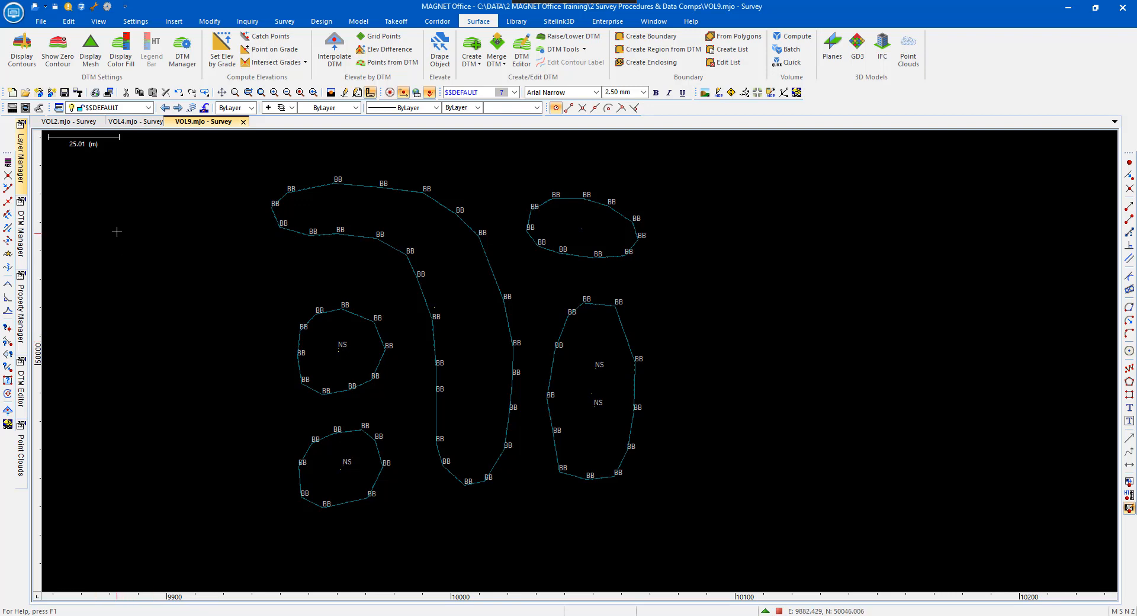
Step: Turn layers TOPO_TBR and TOPO_TBB on briefly to view the top of bank lines, and hide both layers again
{"action": "left_click", "coordinate": [22, 178]}
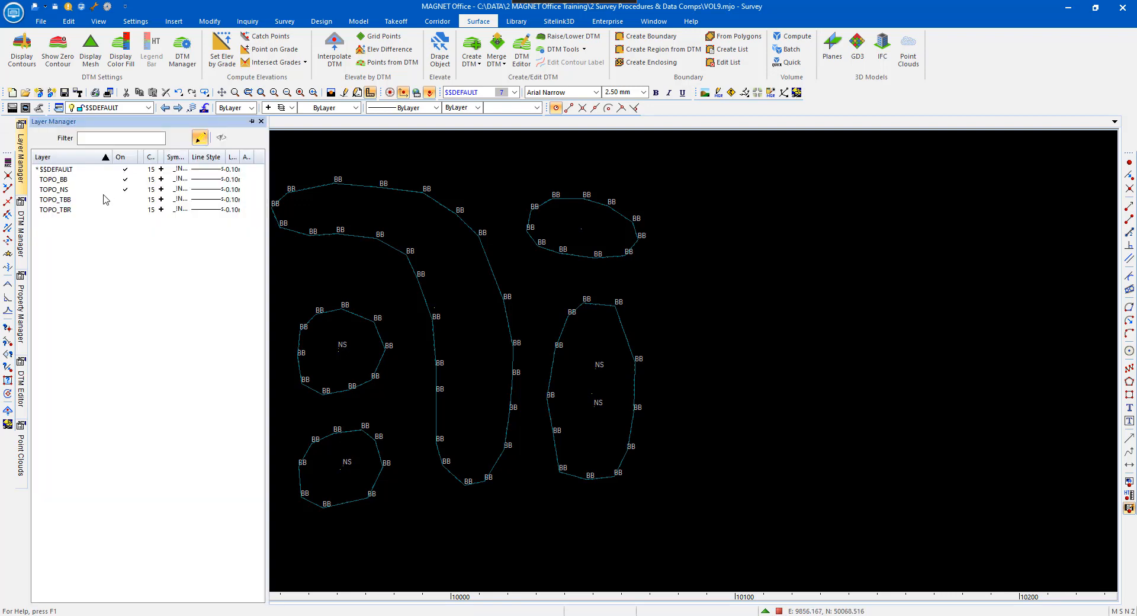
{"action": "left_click", "coordinate": [126, 210]}
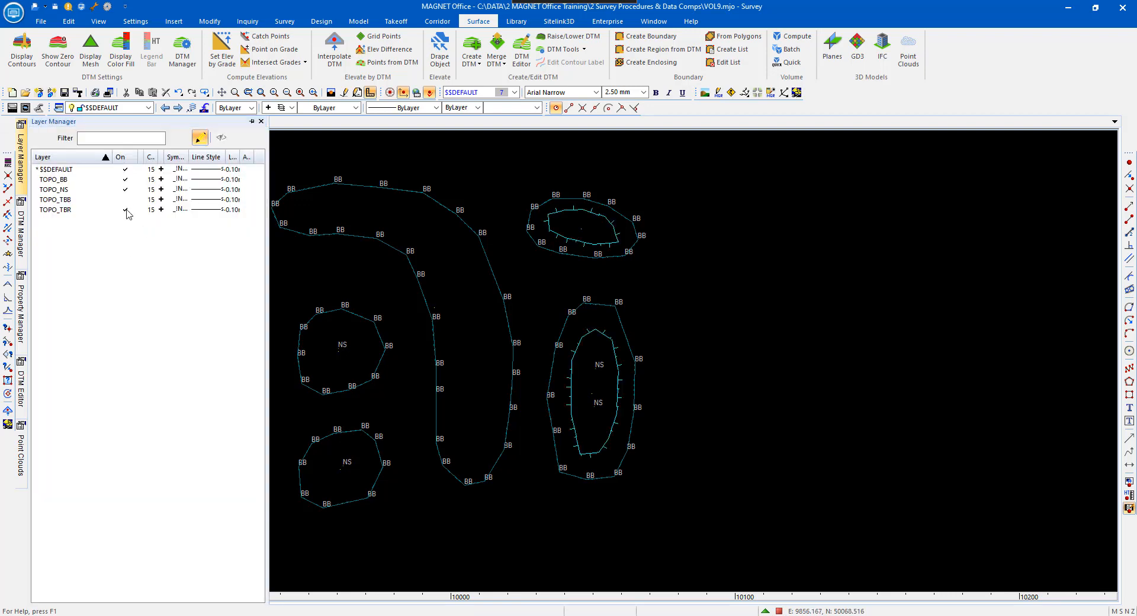
{"action": "left_click", "coordinate": [125, 199]}
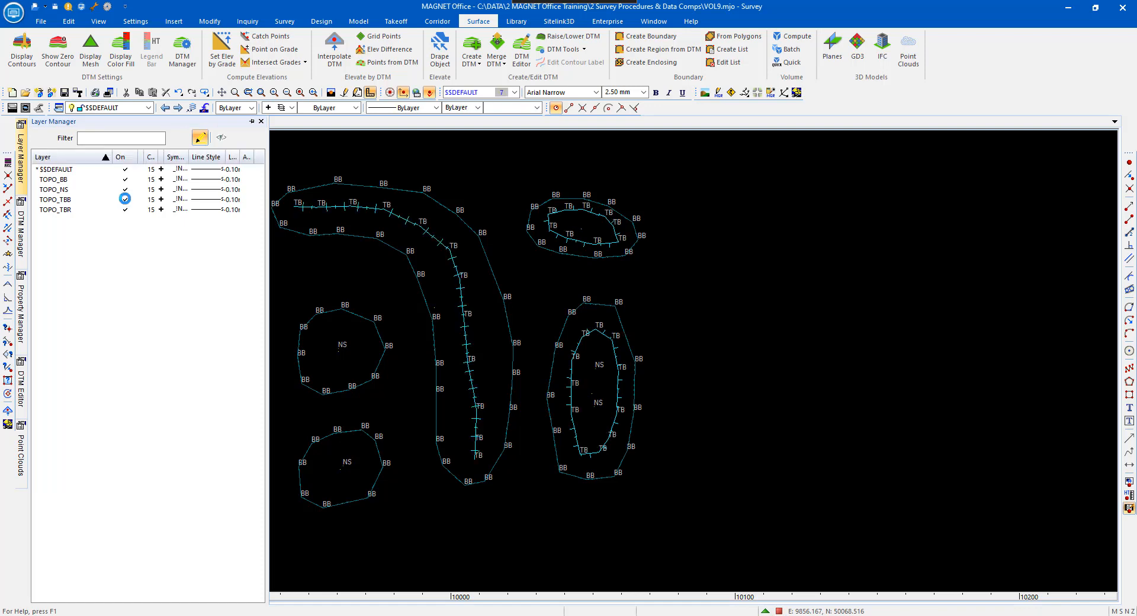
{"action": "left_click", "coordinate": [125, 199]}
{"action": "left_click", "coordinate": [125, 209]}
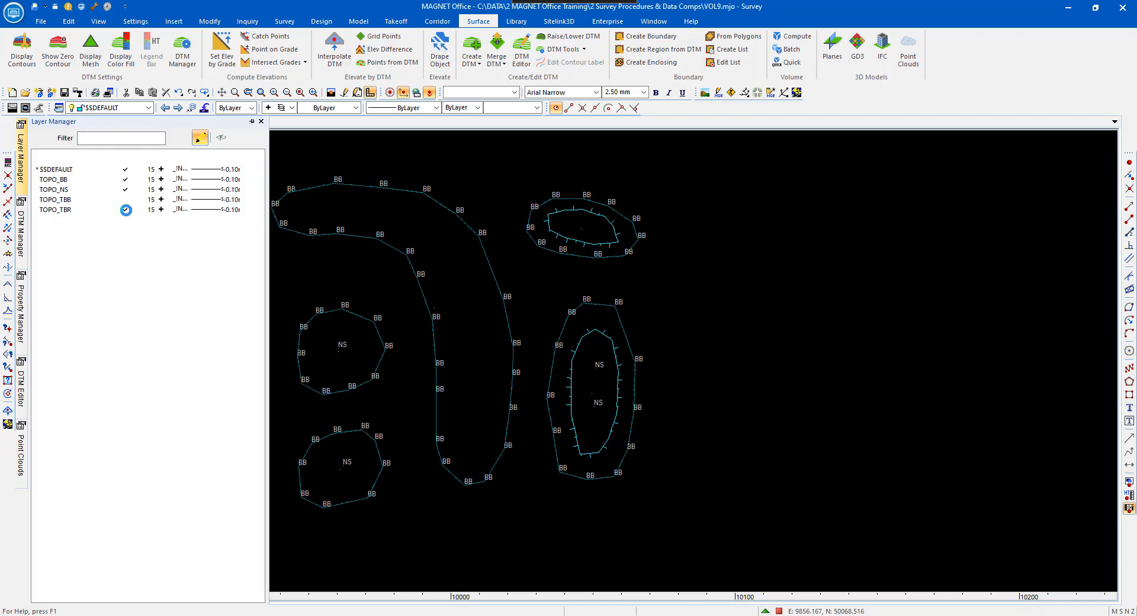
{"action": "left_click", "coordinate": [811, 337]}
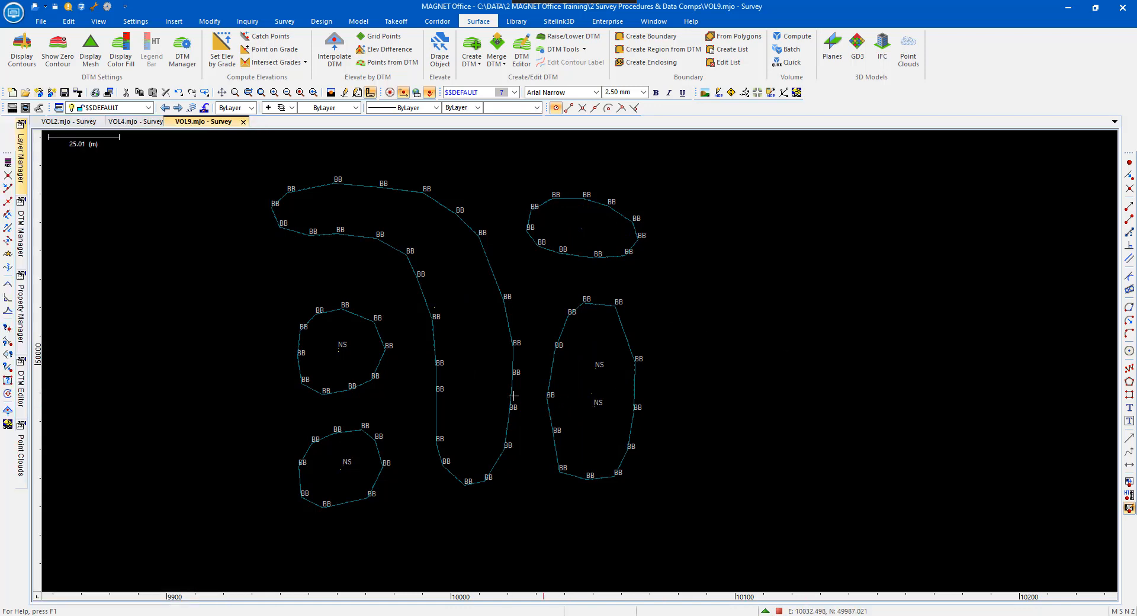
Step: Create a DTM named BASE from the active objects without trimming to a boundary, and hide its mesh
{"action": "scroll", "coordinate": [476, 362], "scroll_direction": "down", "scroll_amount": 1}
{"action": "scroll", "coordinate": [476, 362], "scroll_direction": "down", "scroll_amount": 1}
{"action": "scroll", "coordinate": [642, 275], "scroll_direction": "up", "scroll_amount": 2}
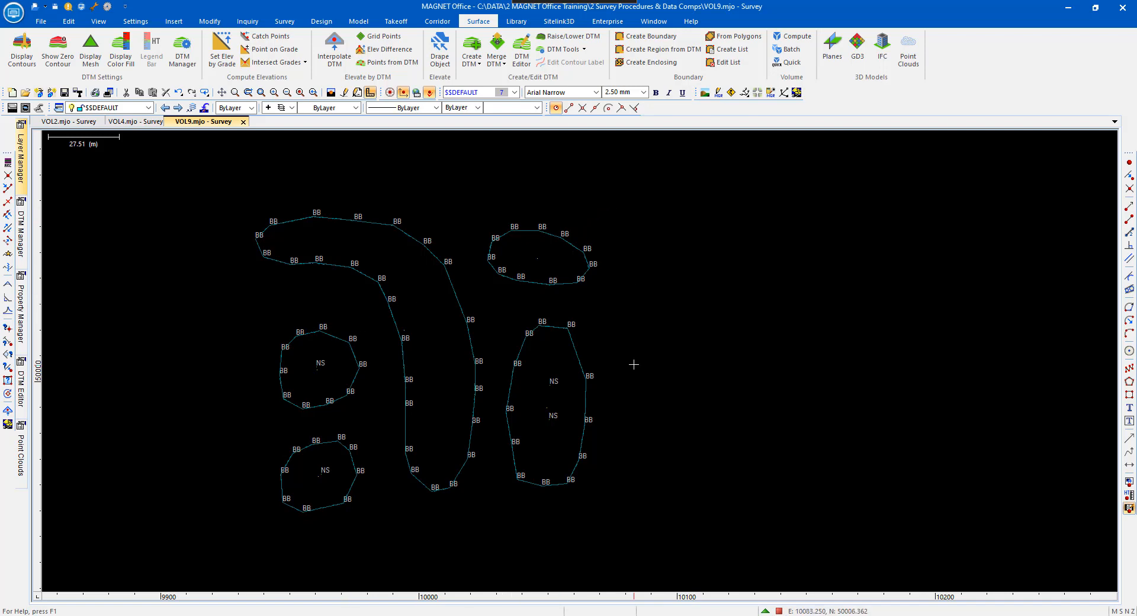
{"action": "left_click", "coordinate": [474, 46]}
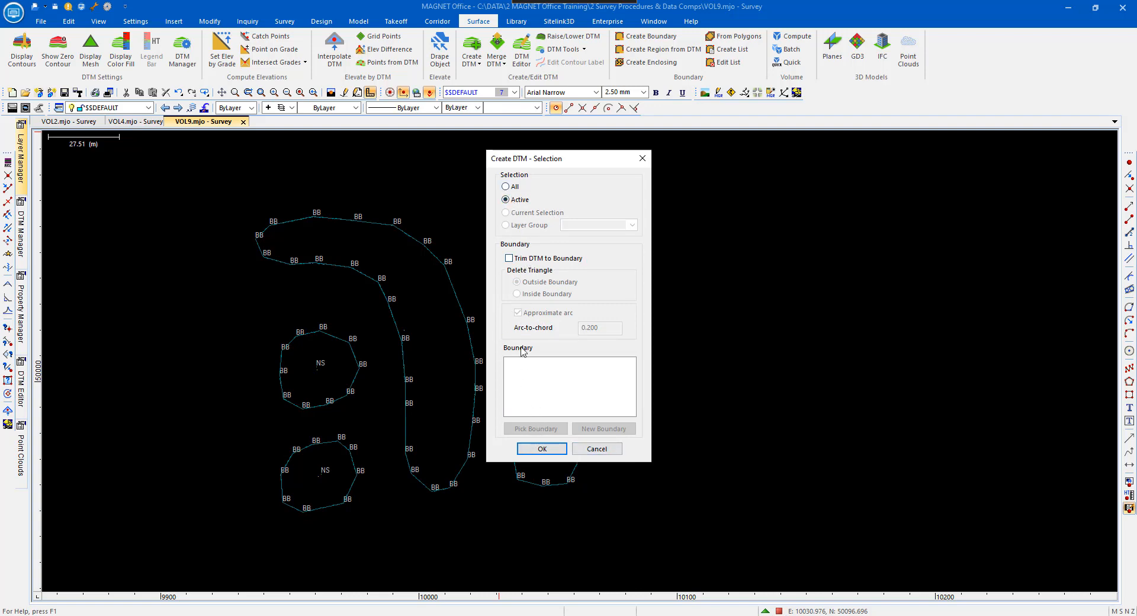
{"action": "left_click", "coordinate": [549, 449]}
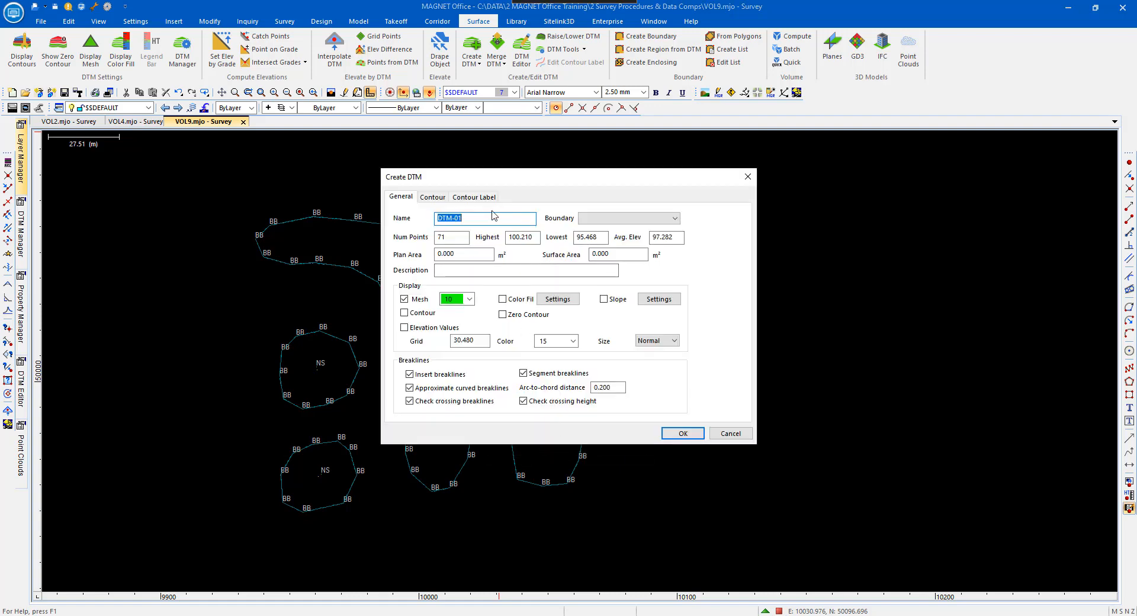
{"action": "type", "text": "BASE"}
{"action": "left_click", "coordinate": [683, 433]}
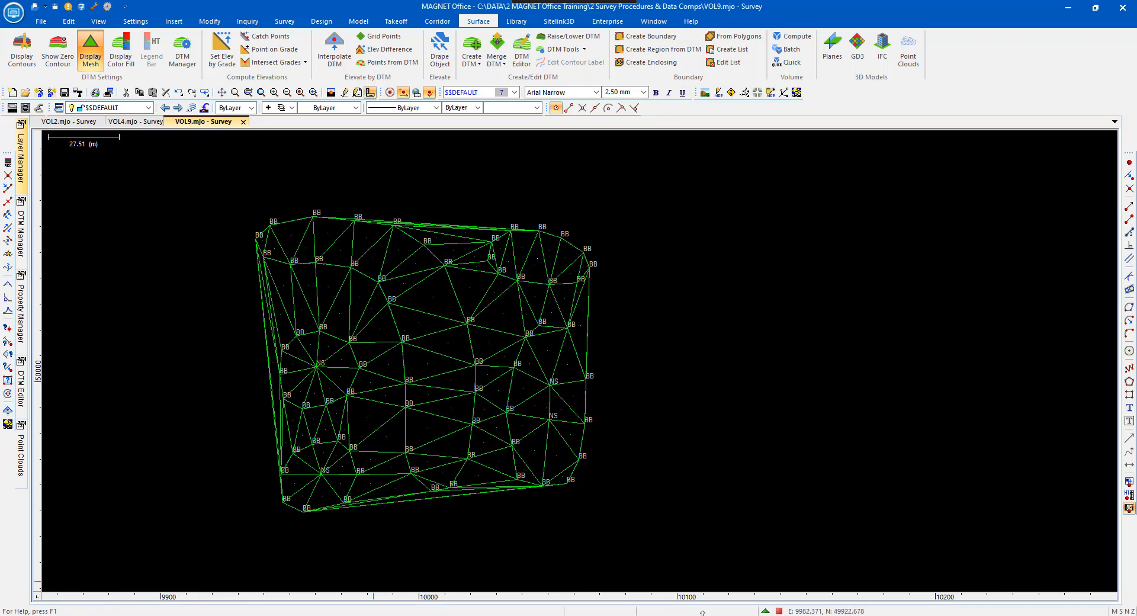
{"action": "left_click", "coordinate": [766, 611]}
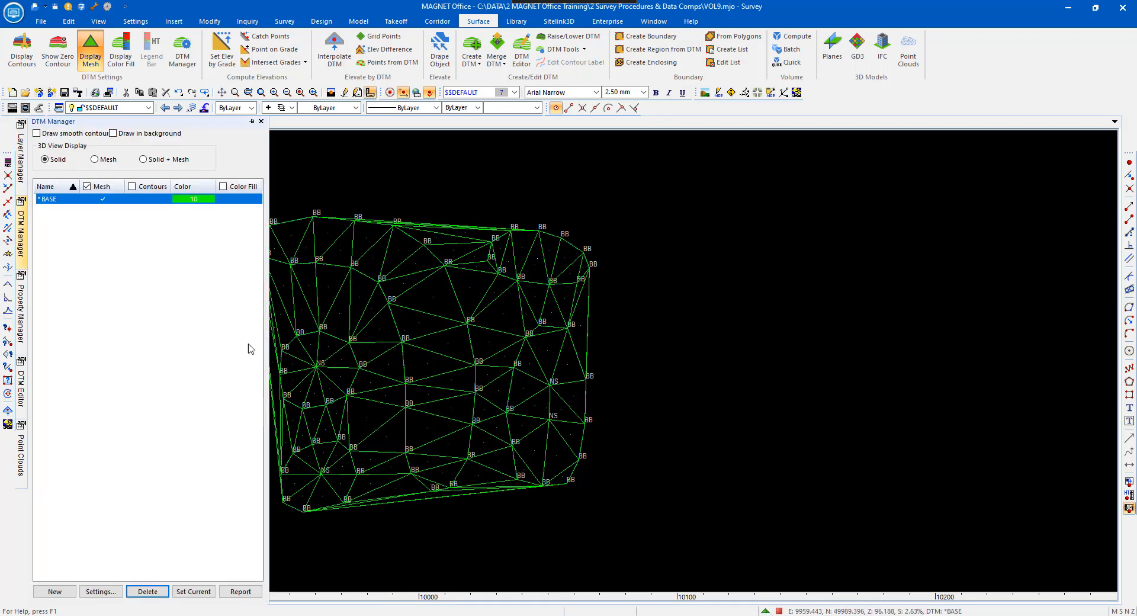
{"action": "left_click", "coordinate": [106, 201]}
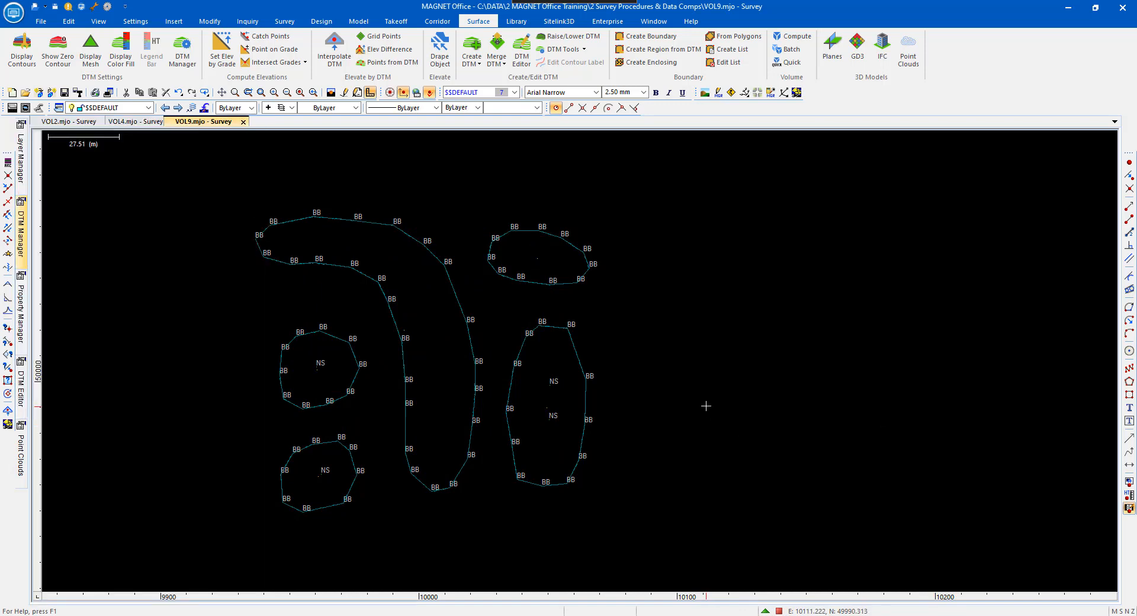
Step: Turn on layers TOPO_TBB and TOPO_TBR to include the top of bank data
{"action": "mouse_move", "coordinate": [21, 155]}
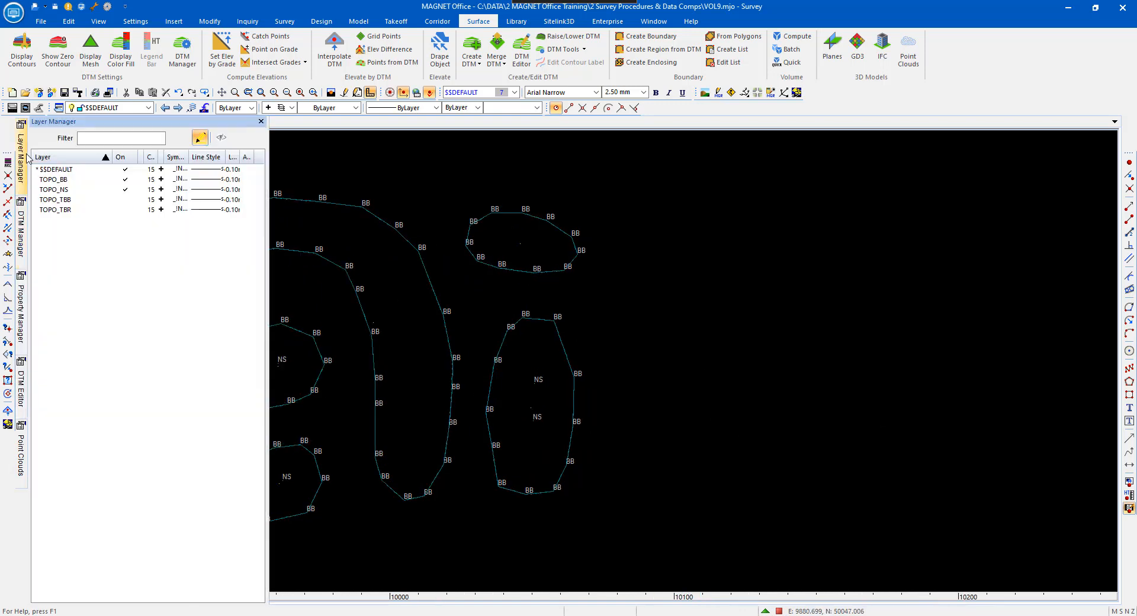
{"action": "left_click", "coordinate": [125, 193]}
{"action": "left_click", "coordinate": [125, 209]}
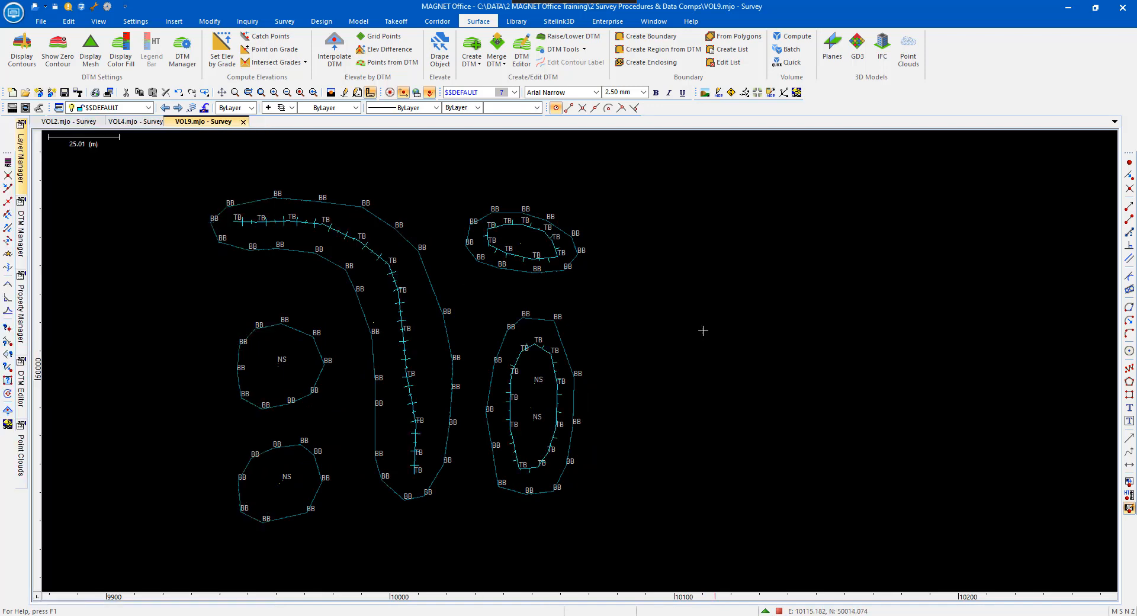
Step: Create a DTM named STOCKPILES from all active objects without trimming it to a boundary
{"action": "left_click", "coordinate": [475, 47]}
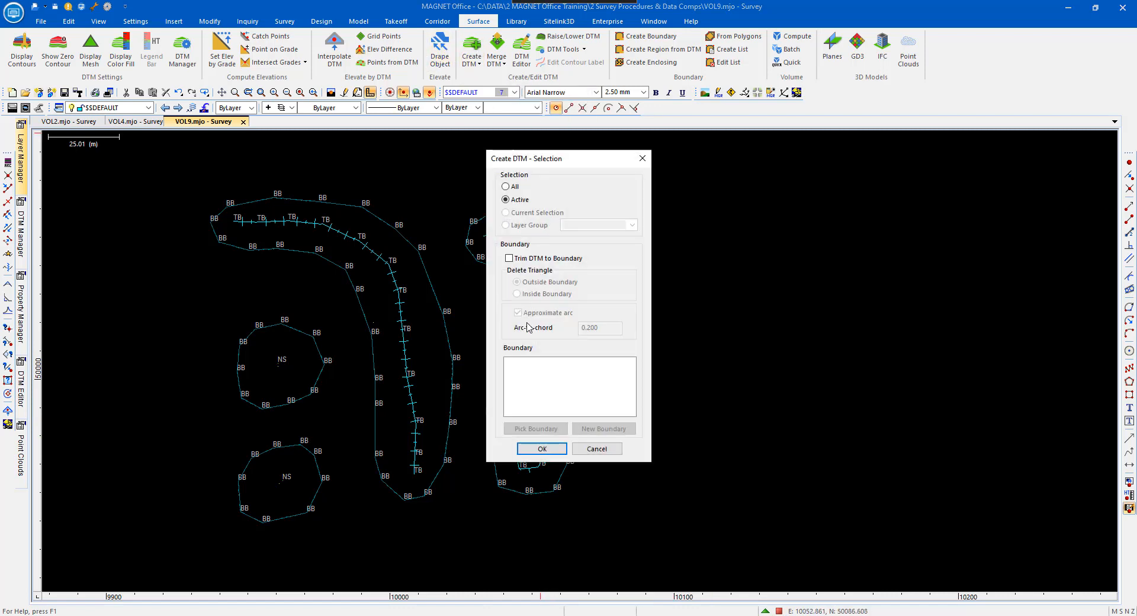
{"action": "left_click", "coordinate": [543, 450]}
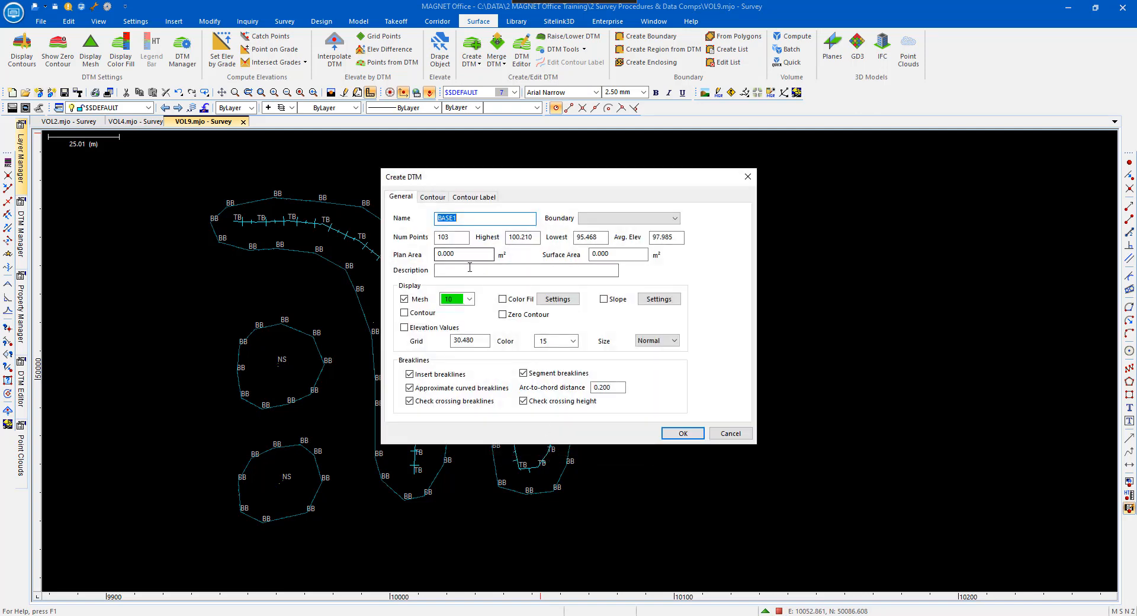
{"action": "type", "text": "ST"}
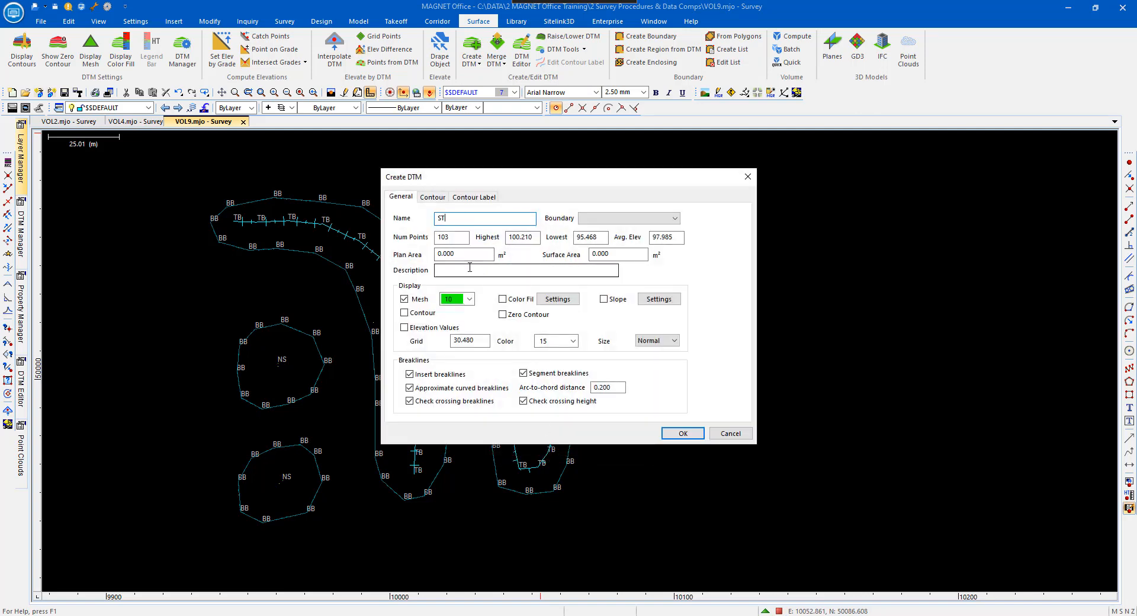
{"action": "type", "text": "OCKPILES"}
{"action": "left_click", "coordinate": [682, 433]}
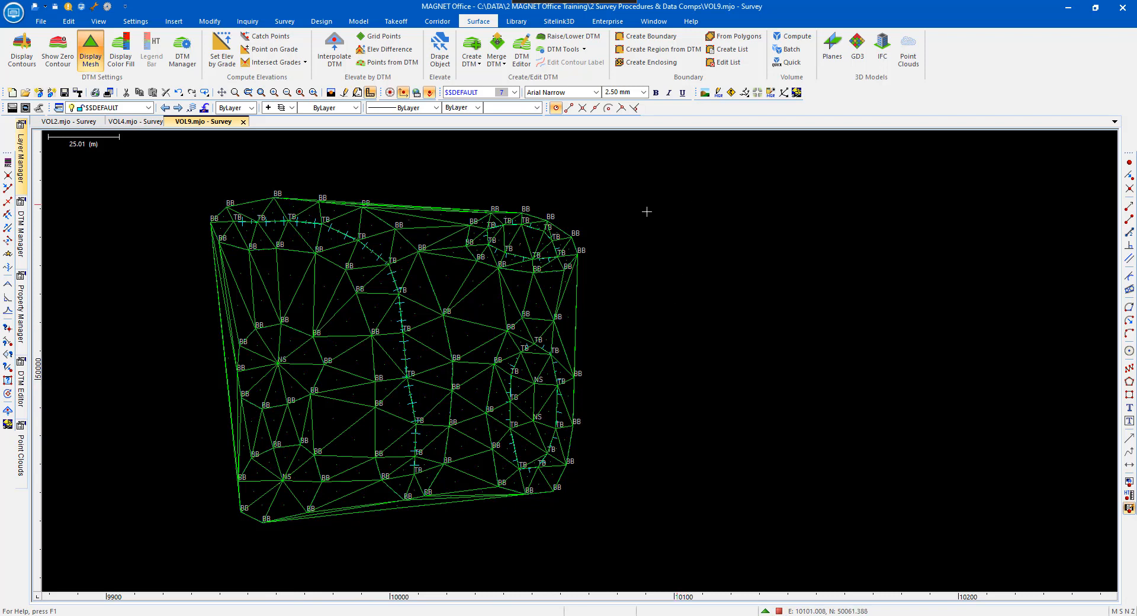
Step: Set up a batch volume calculation with surface STOCKPILES, job VOL9, reference surface BASE and boundary list BNDLIST1
{"action": "scroll", "coordinate": [449, 170], "scroll_direction": "down", "scroll_amount": 1}
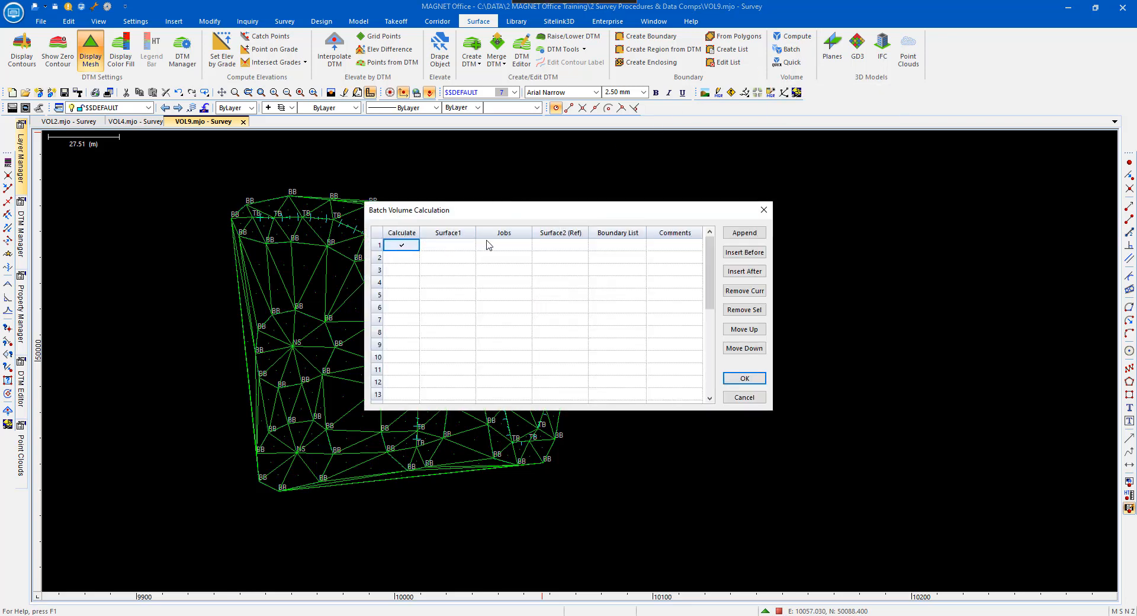
{"action": "left_click", "coordinate": [464, 247]}
{"action": "left_click", "coordinate": [470, 245]}
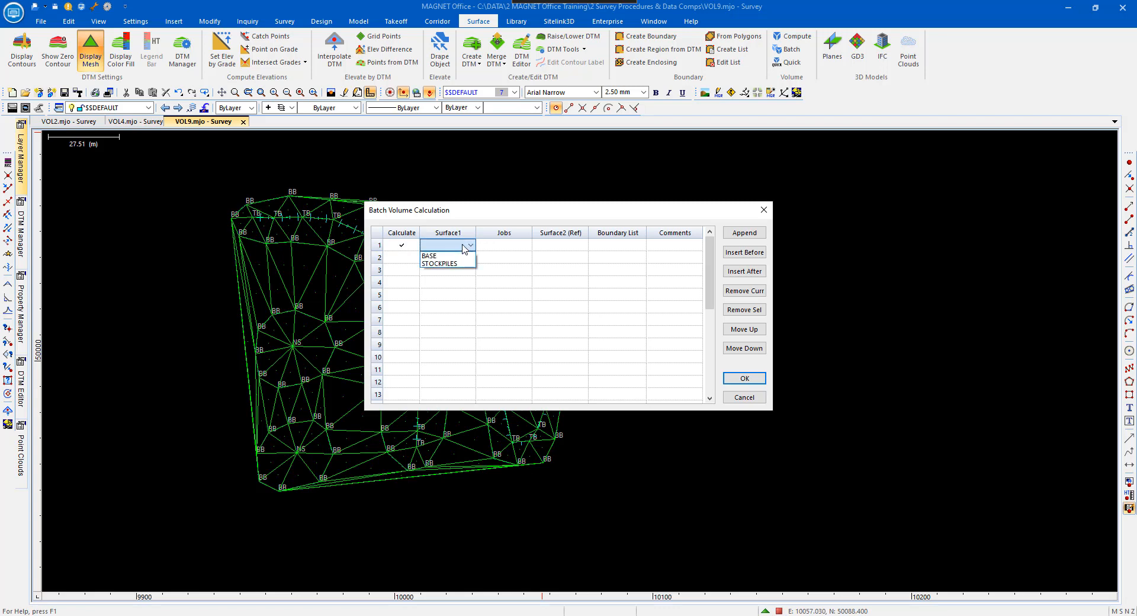
{"action": "left_click", "coordinate": [449, 264]}
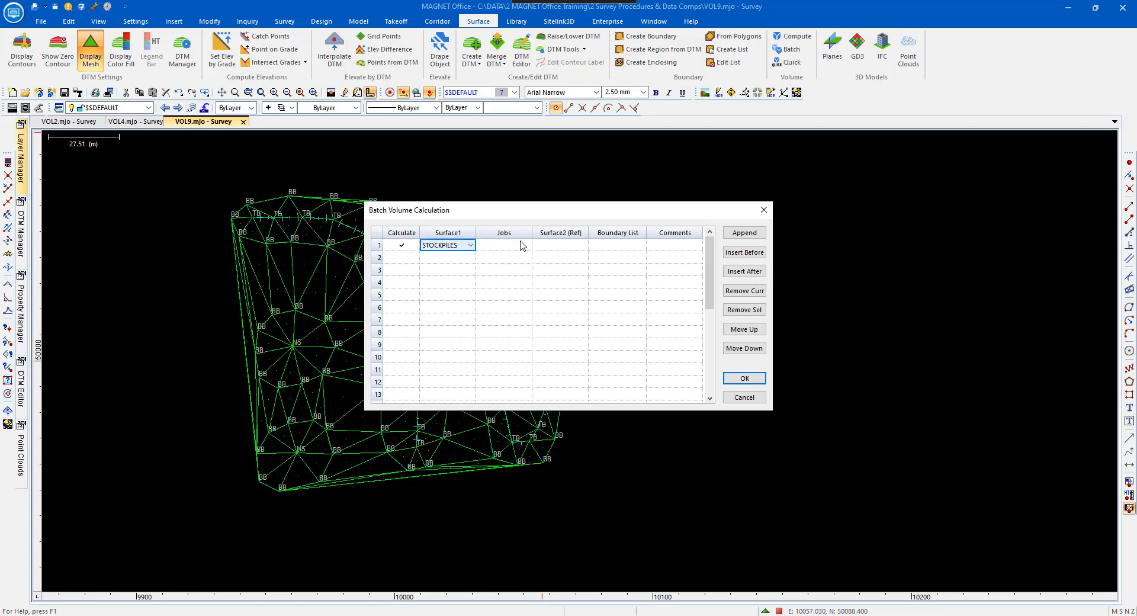
{"action": "left_click", "coordinate": [523, 245]}
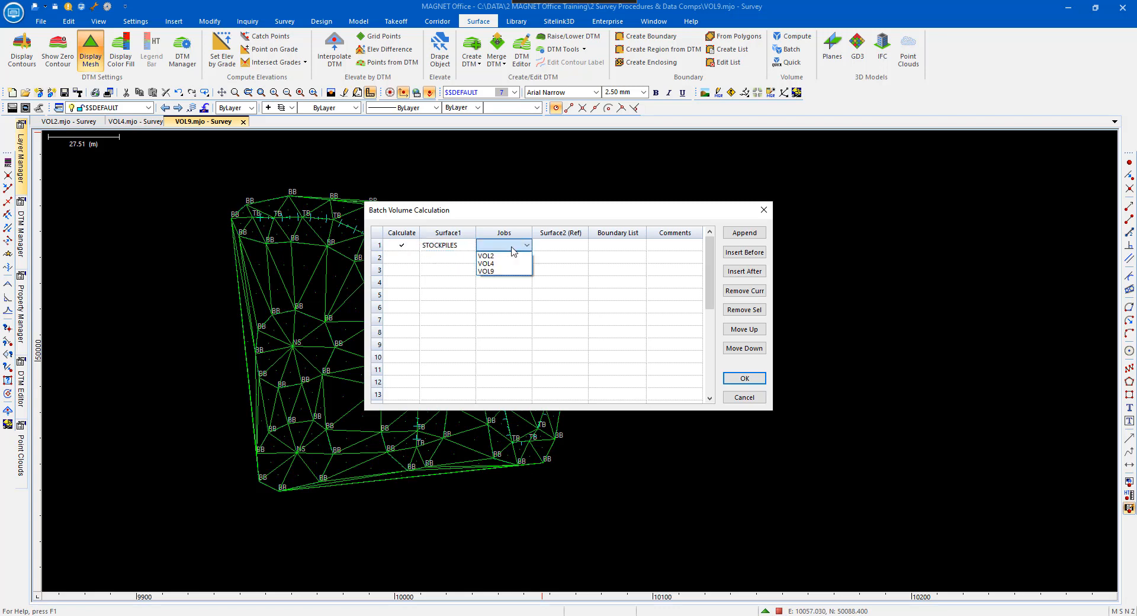
{"action": "left_click", "coordinate": [495, 274]}
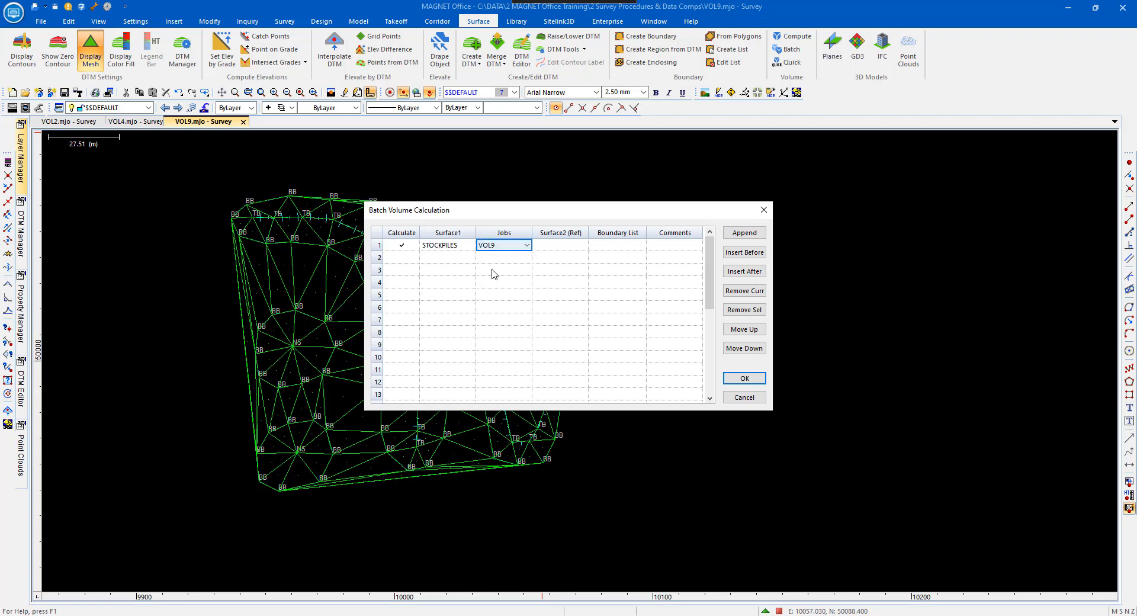
{"action": "left_click", "coordinate": [572, 246]}
{"action": "left_click", "coordinate": [550, 257]}
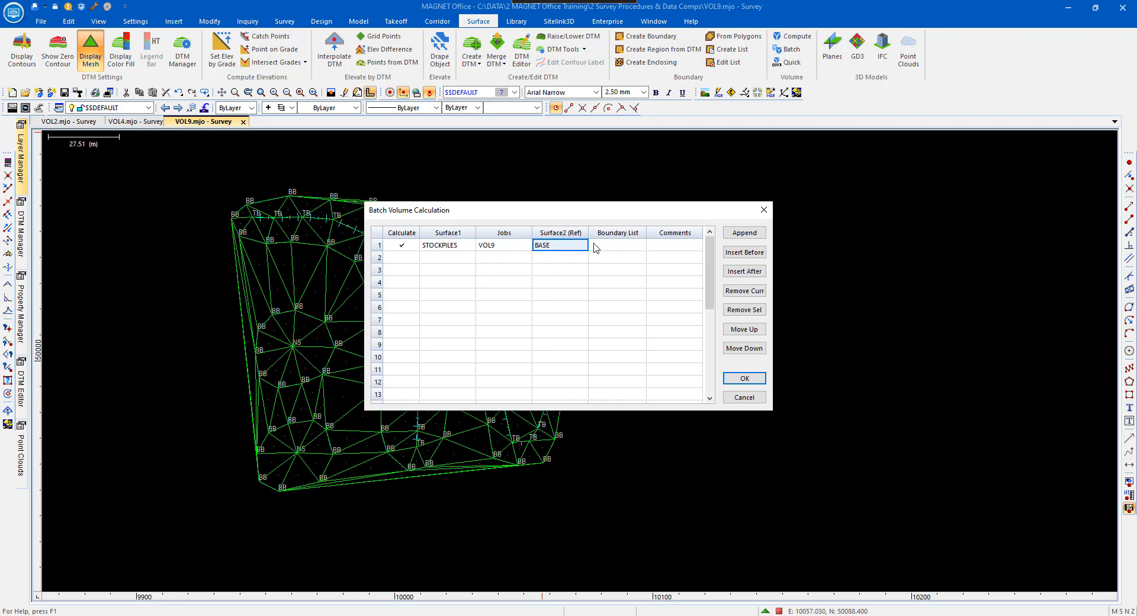
{"action": "left_click", "coordinate": [622, 246]}
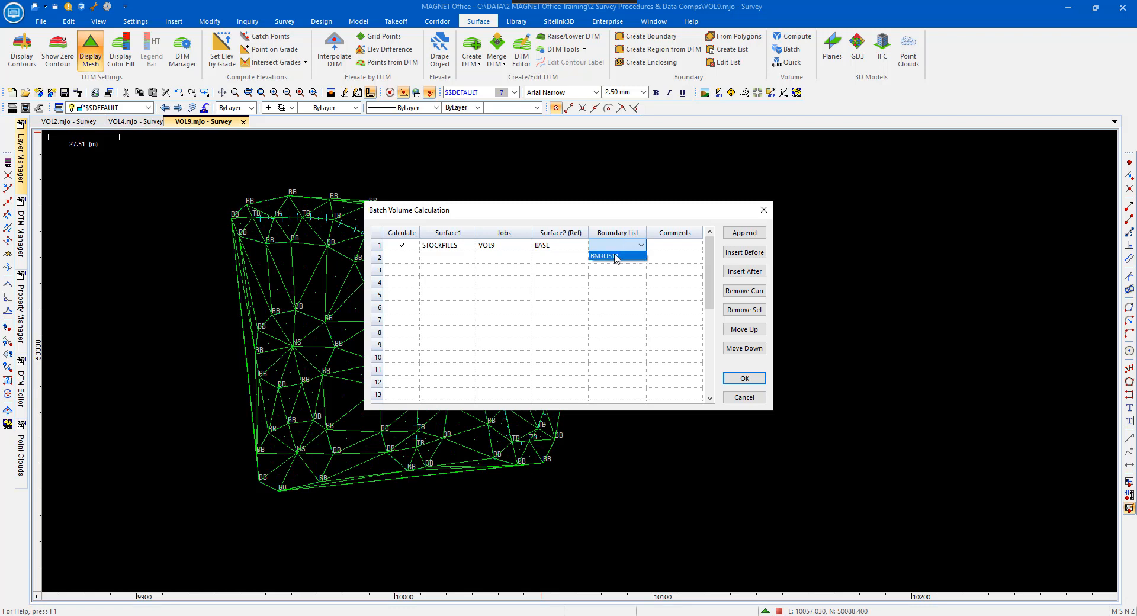
{"action": "left_click", "coordinate": [615, 256]}
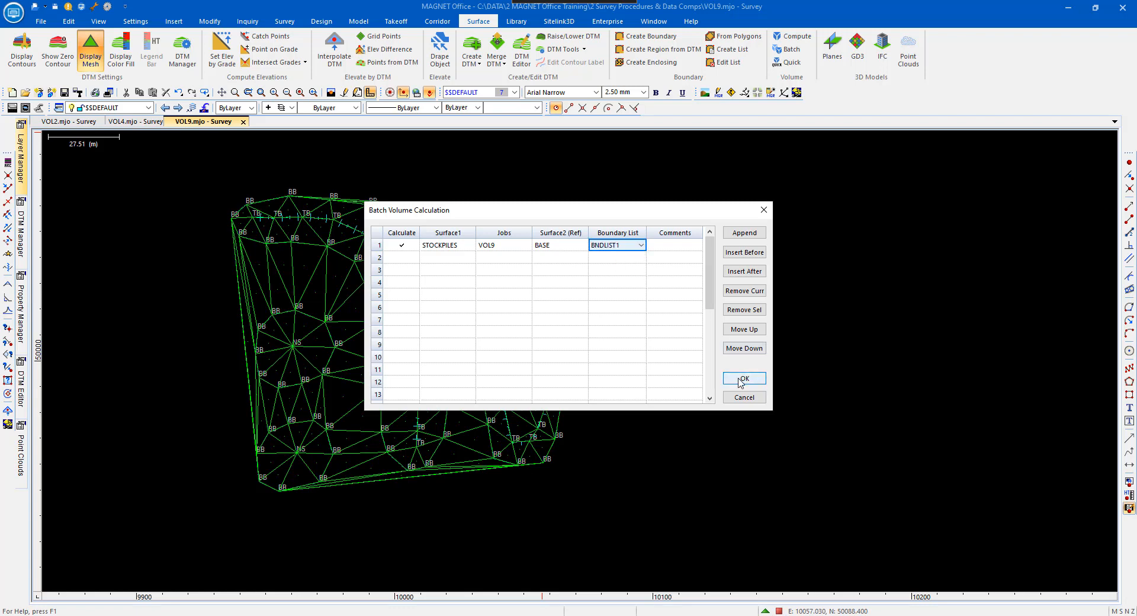
Step: Run the batch volume calculation for VOL9, review the complete volumes report, and close it without saving
{"action": "left_click", "coordinate": [403, 245]}
{"action": "left_click", "coordinate": [744, 379]}
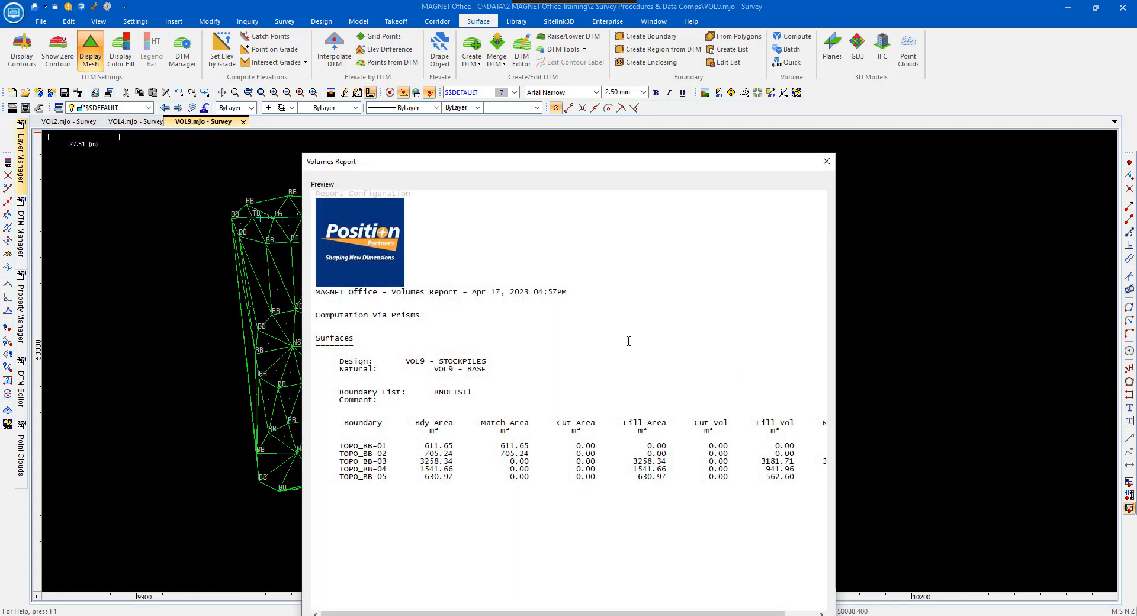
{"action": "left_click_drag", "start_coordinate": [579, 170], "coordinate": [482, 111]}
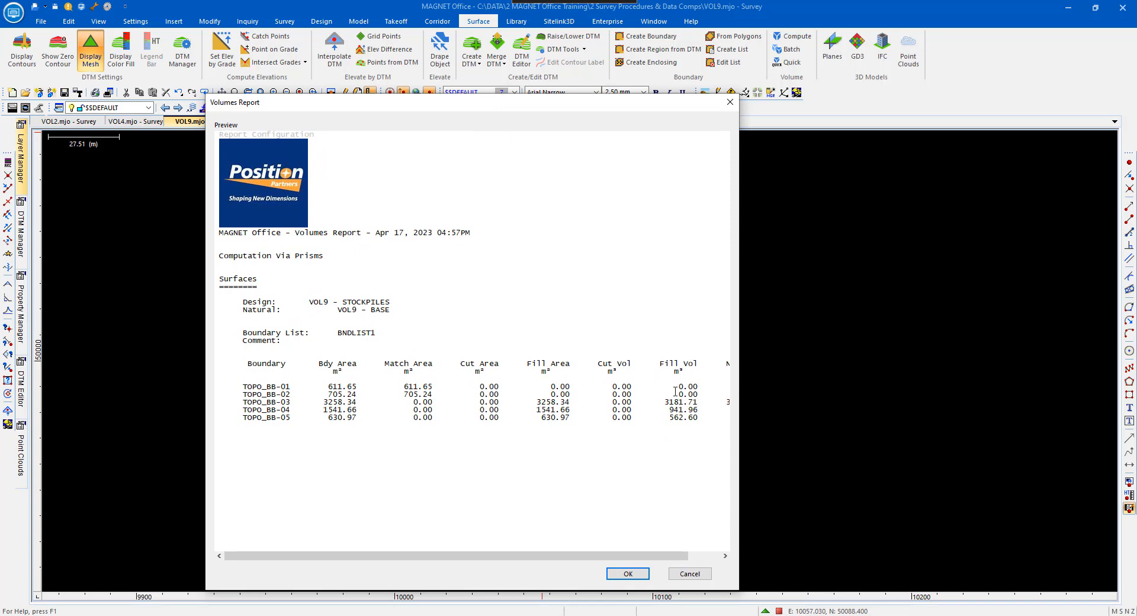
{"action": "left_click_drag", "start_coordinate": [622, 555], "coordinate": [666, 570]}
{"action": "left_click", "coordinate": [628, 574]}
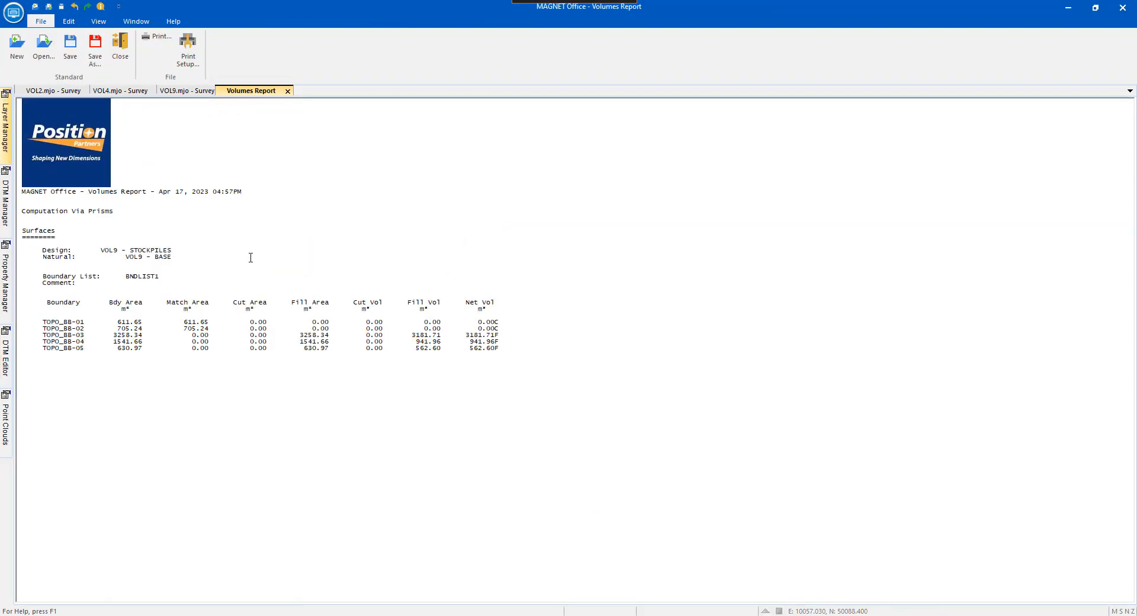
{"action": "left_click", "coordinate": [119, 56]}
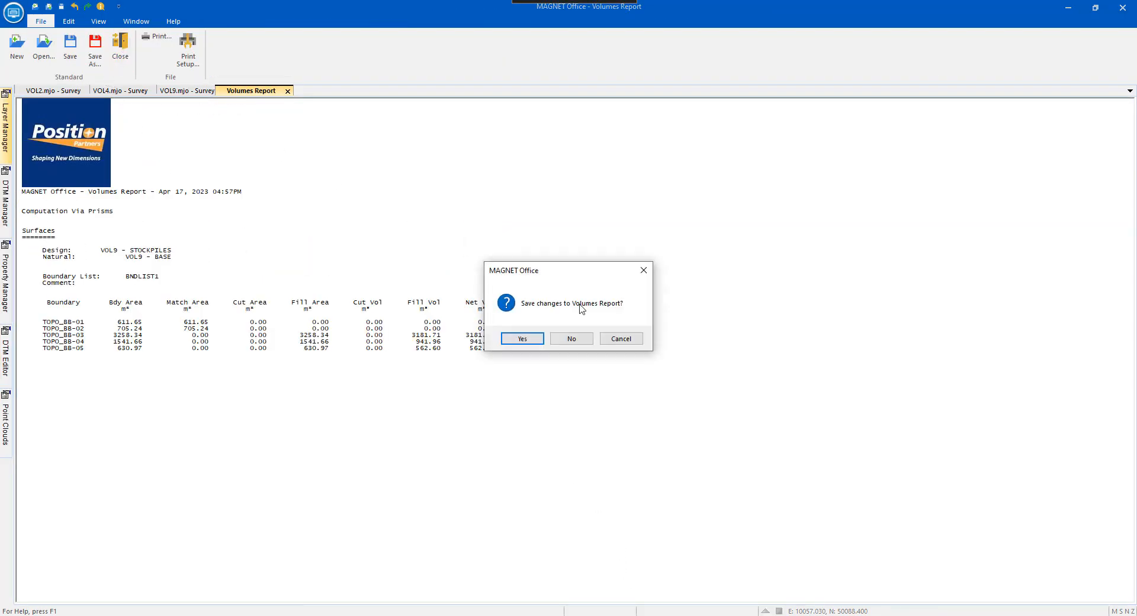
{"action": "left_click", "coordinate": [570, 342]}
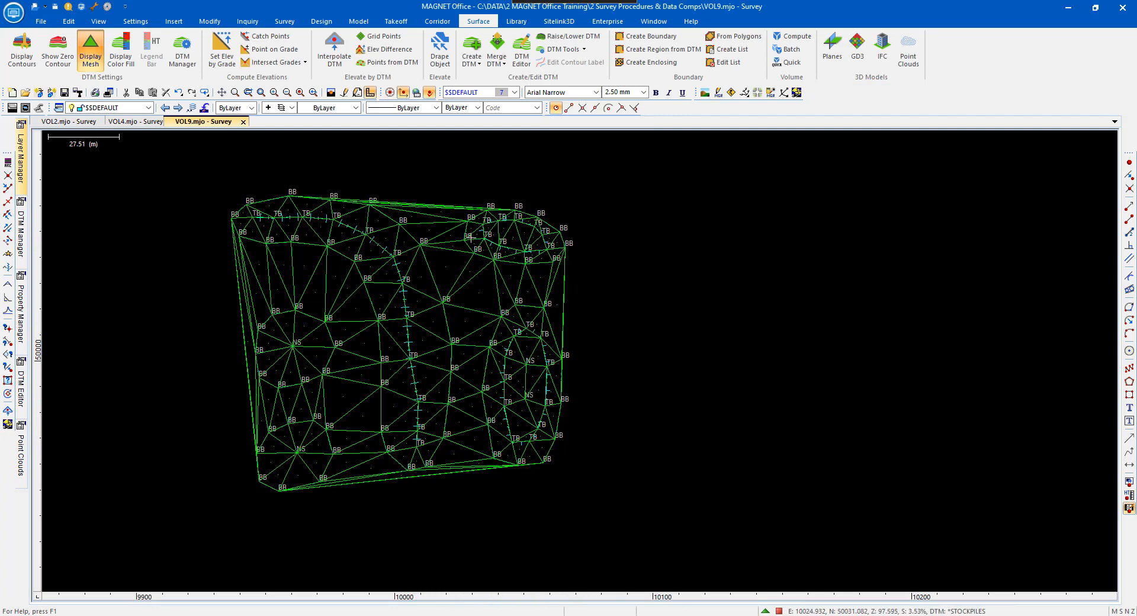
Step: Calculate a quick volume for VOL2 using existing boundary BND-01, an automatically created base and retained DTMs, then review and close the report
{"action": "mouse_move", "coordinate": [501, 225]}
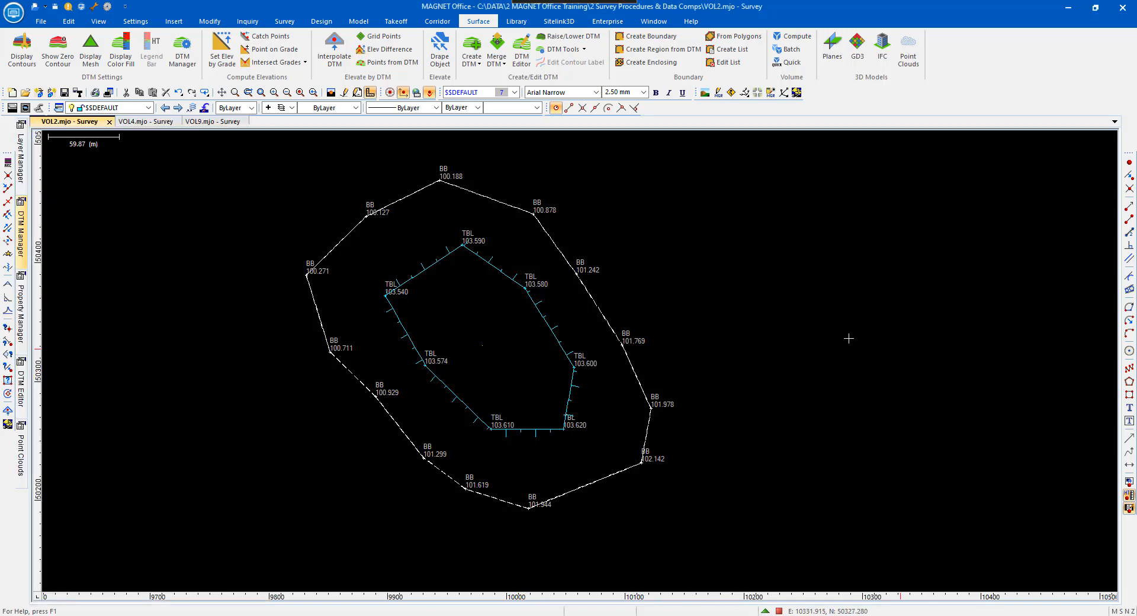
{"action": "left_click", "coordinate": [792, 62]}
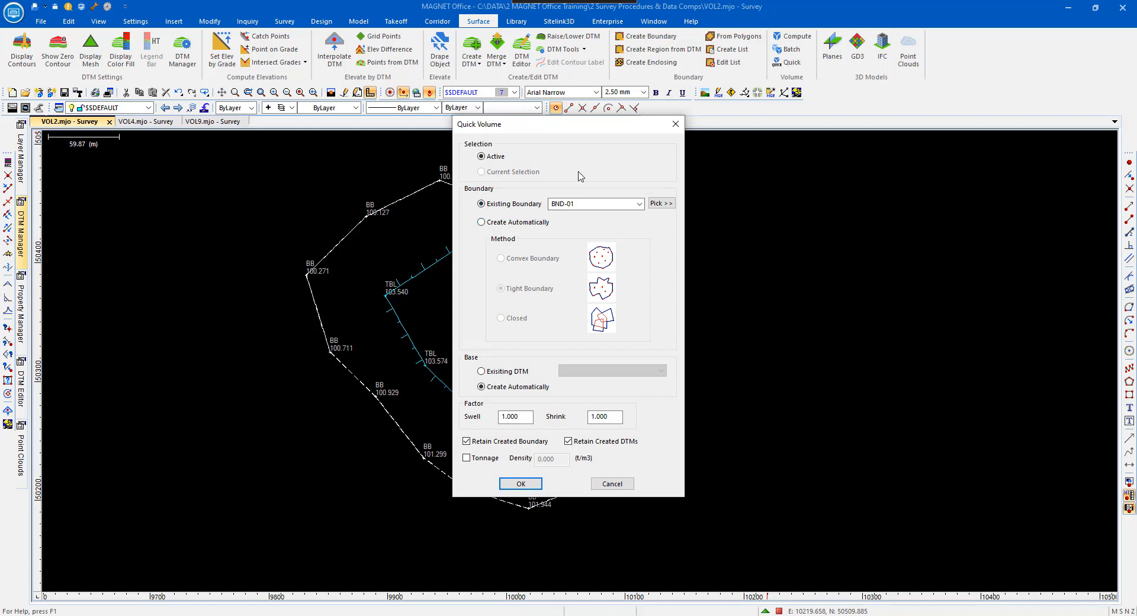
{"action": "left_click_drag", "start_coordinate": [523, 131], "coordinate": [732, 168]}
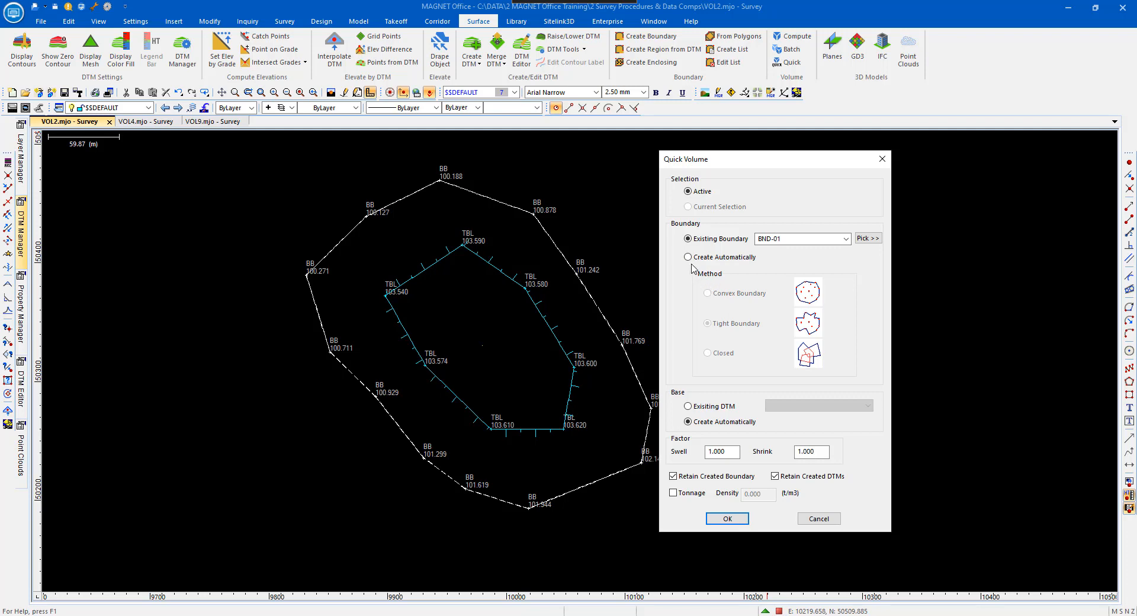
{"action": "left_click", "coordinate": [688, 258]}
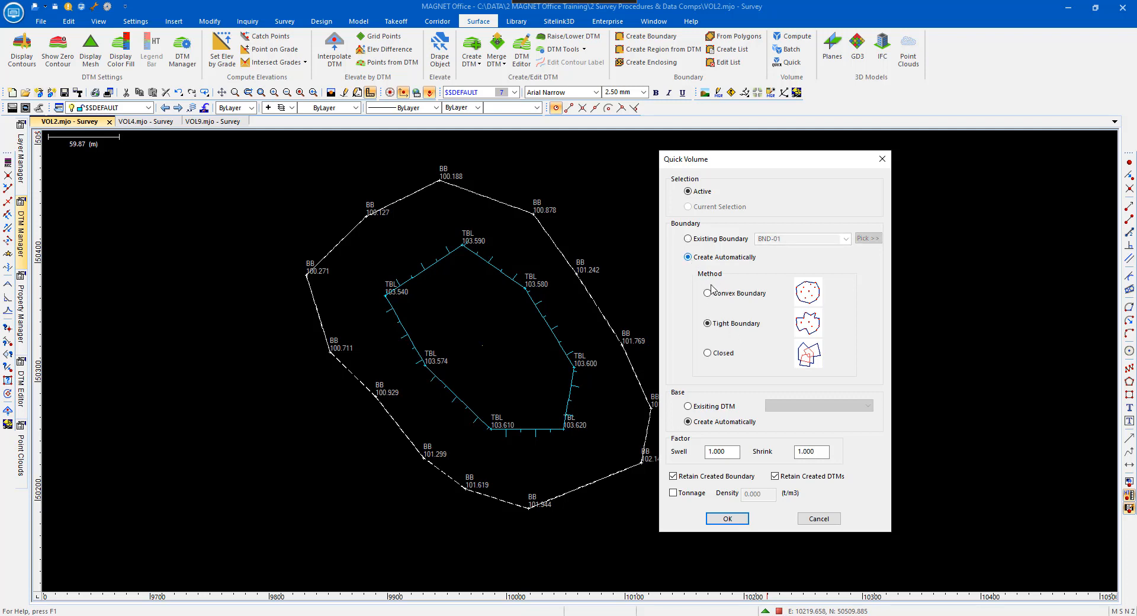
{"action": "left_click", "coordinate": [694, 238]}
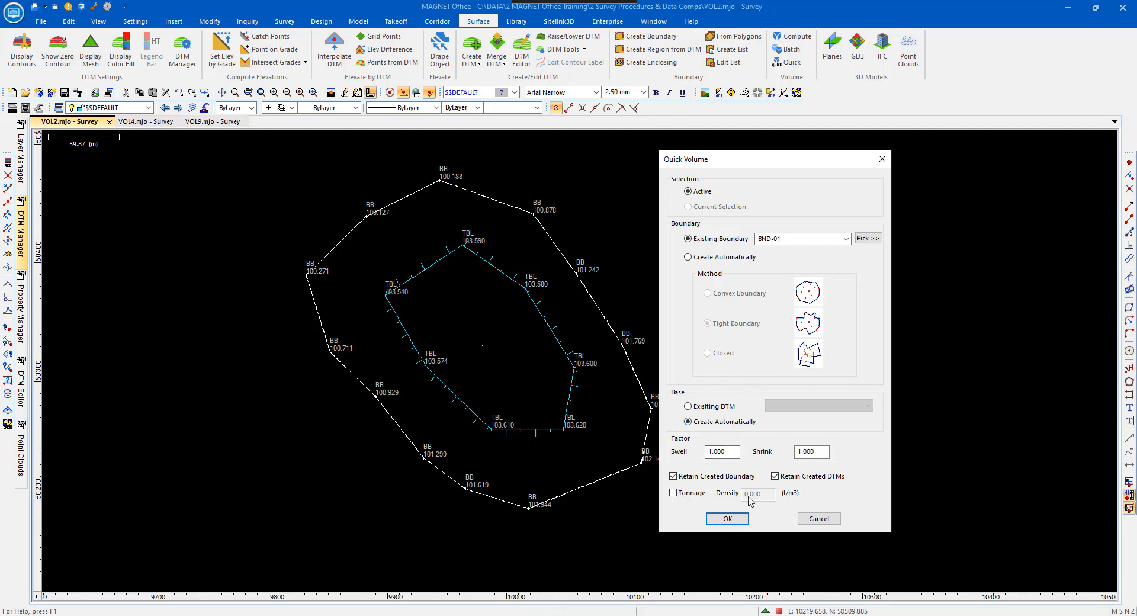
{"action": "left_click", "coordinate": [728, 519]}
{"action": "scroll", "coordinate": [704, 318], "scroll_direction": "down", "scroll_amount": 10}
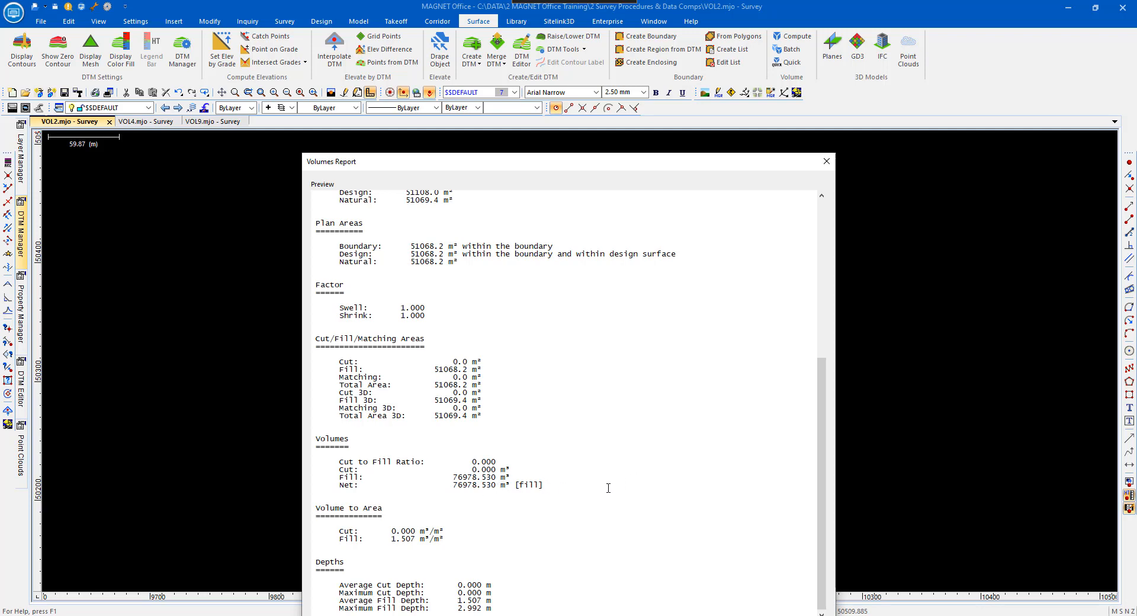
{"action": "left_click", "coordinate": [826, 161]}
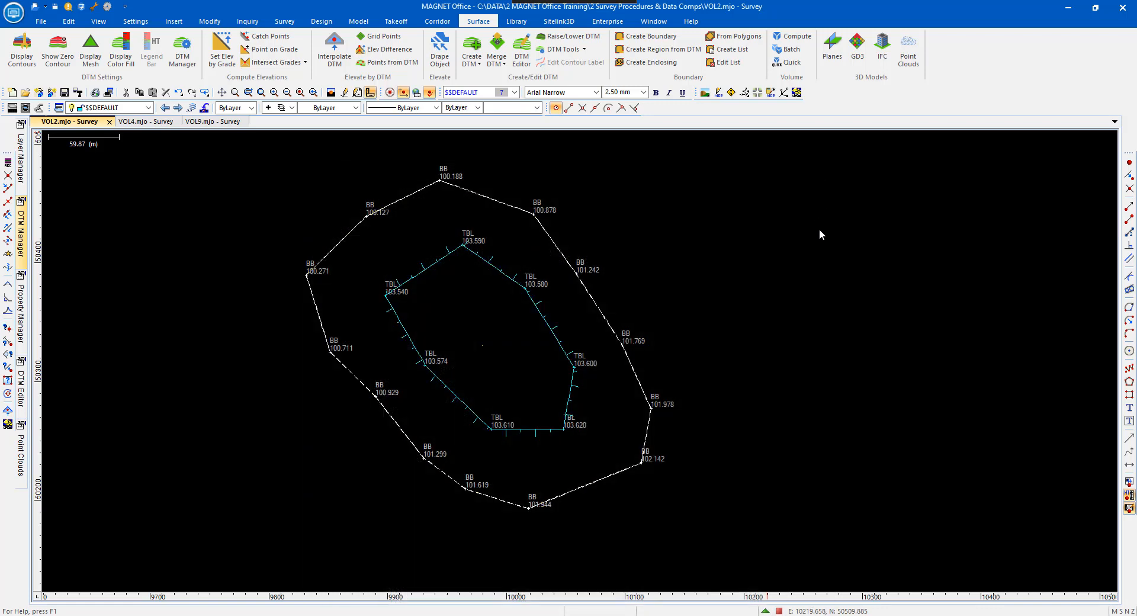
Step: Examine the list of DTMs retained from the VOL2 quick volume and their display options
{"action": "left_click", "coordinate": [766, 612]}
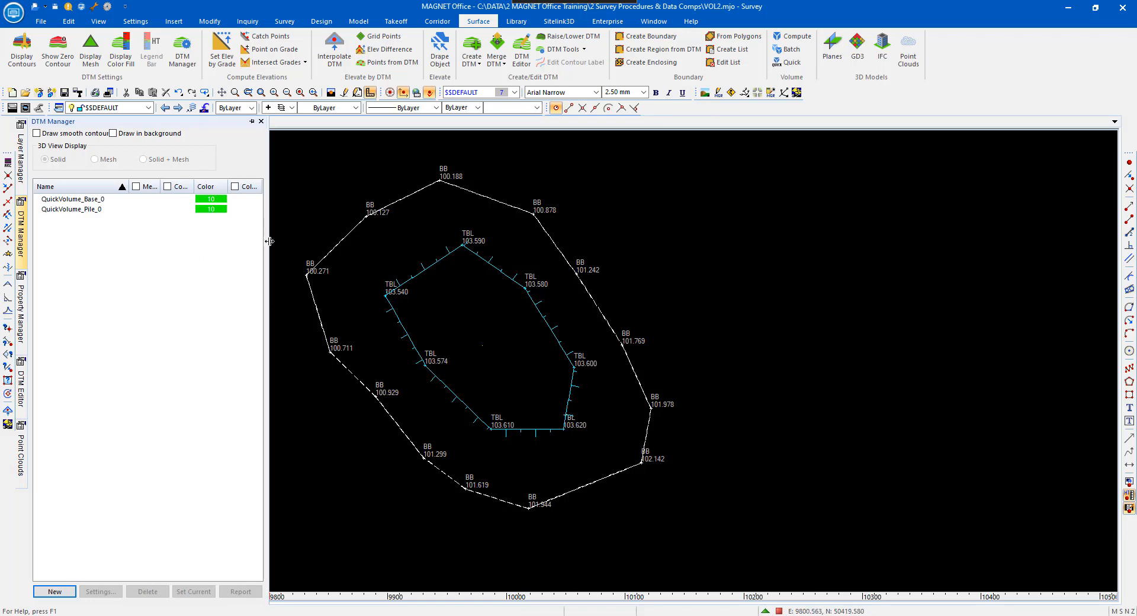
{"action": "left_click_drag", "start_coordinate": [270, 241], "coordinate": [359, 240]}
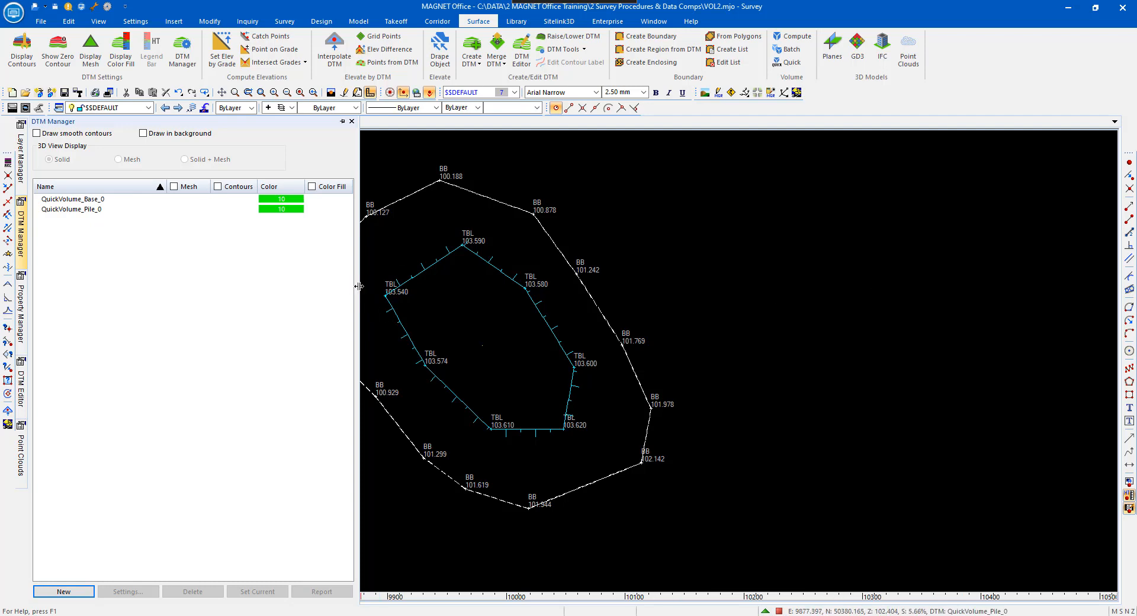
{"action": "left_click_drag", "start_coordinate": [359, 286], "coordinate": [274, 293]}
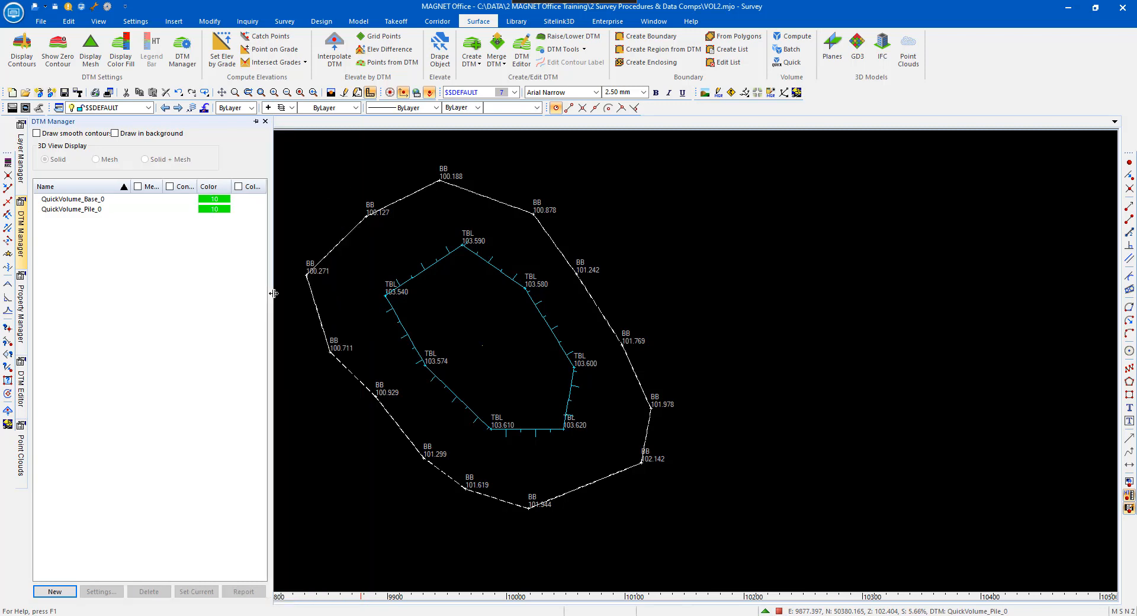